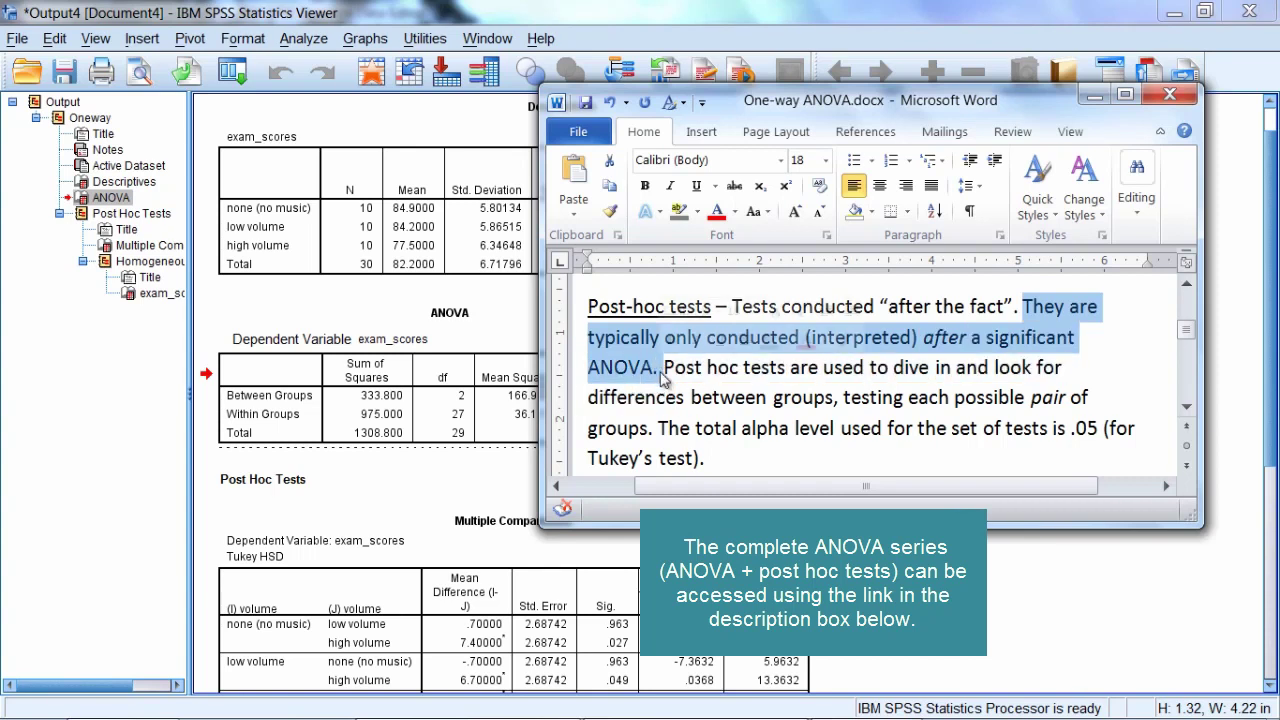
# Move the Word notes down and highlight the post-hoc sentences on pairwise tests and the .05 alpha level
pyautogui.moveTo(822, 100); pyautogui.dragTo(798, 147)
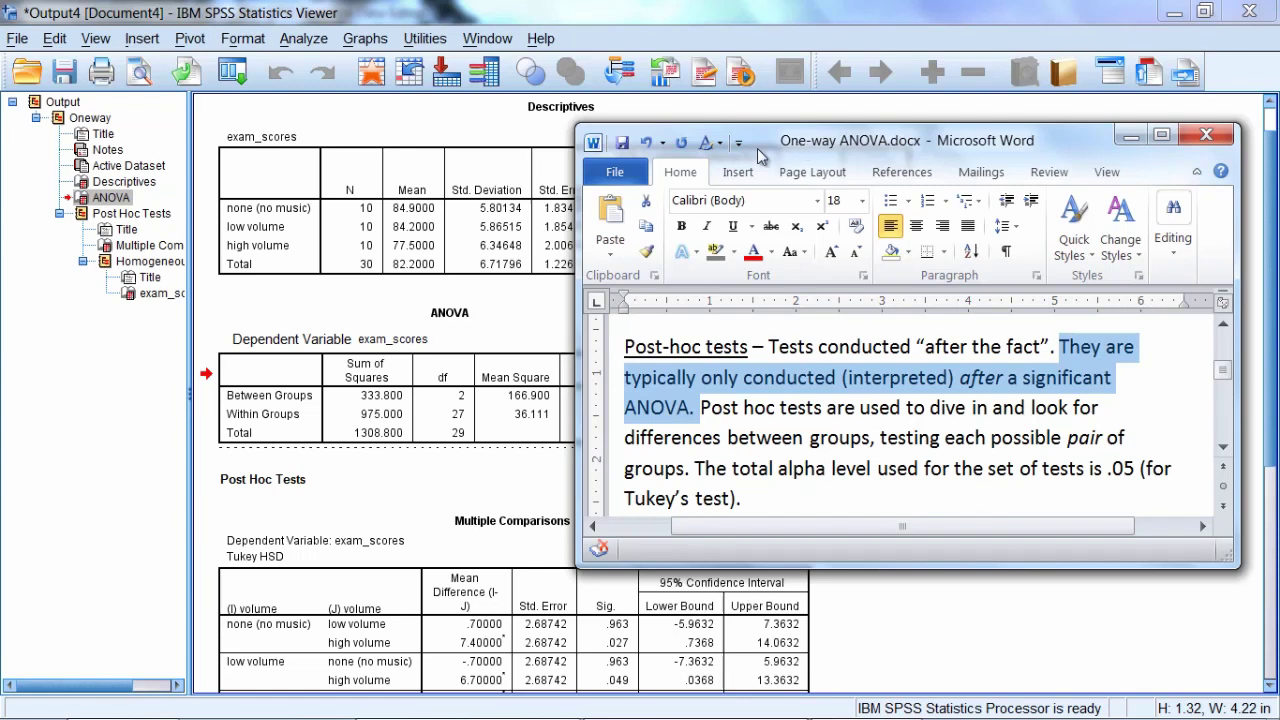
pyautogui.moveTo(700, 407); pyautogui.dragTo(990, 466)
pyautogui.click(908, 436)
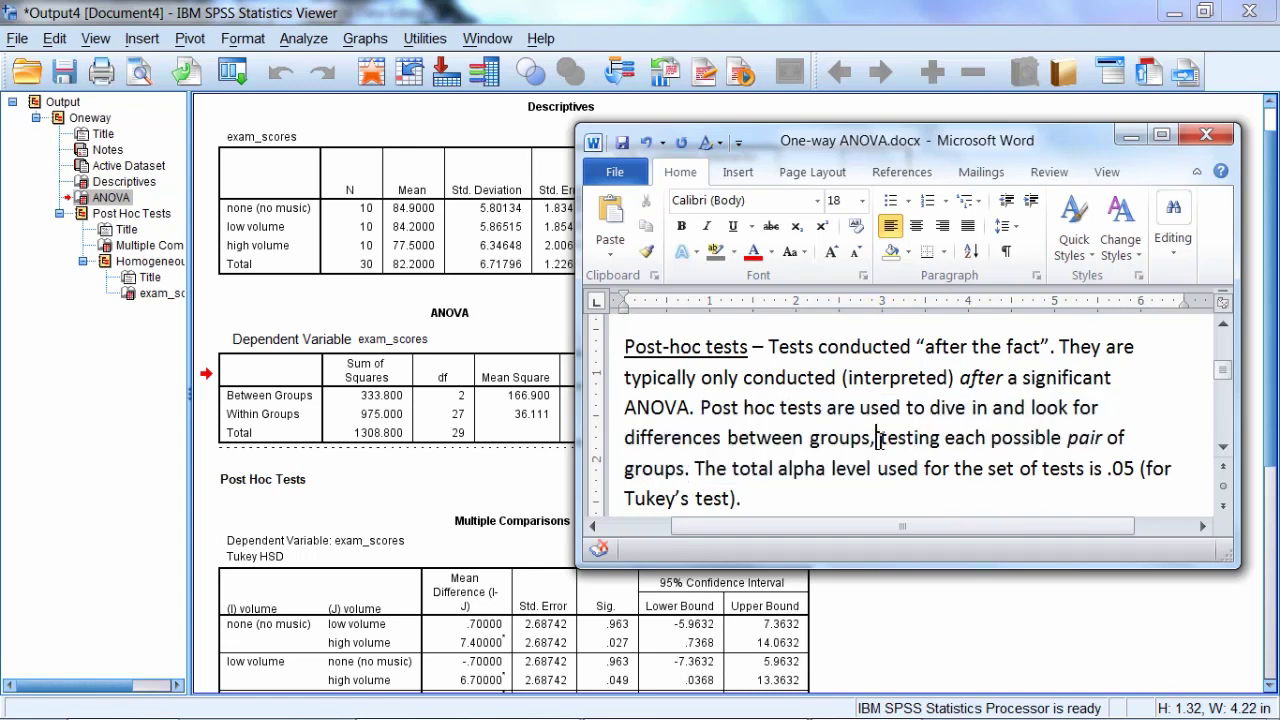
pyautogui.moveTo(872, 437); pyautogui.dragTo(698, 475)
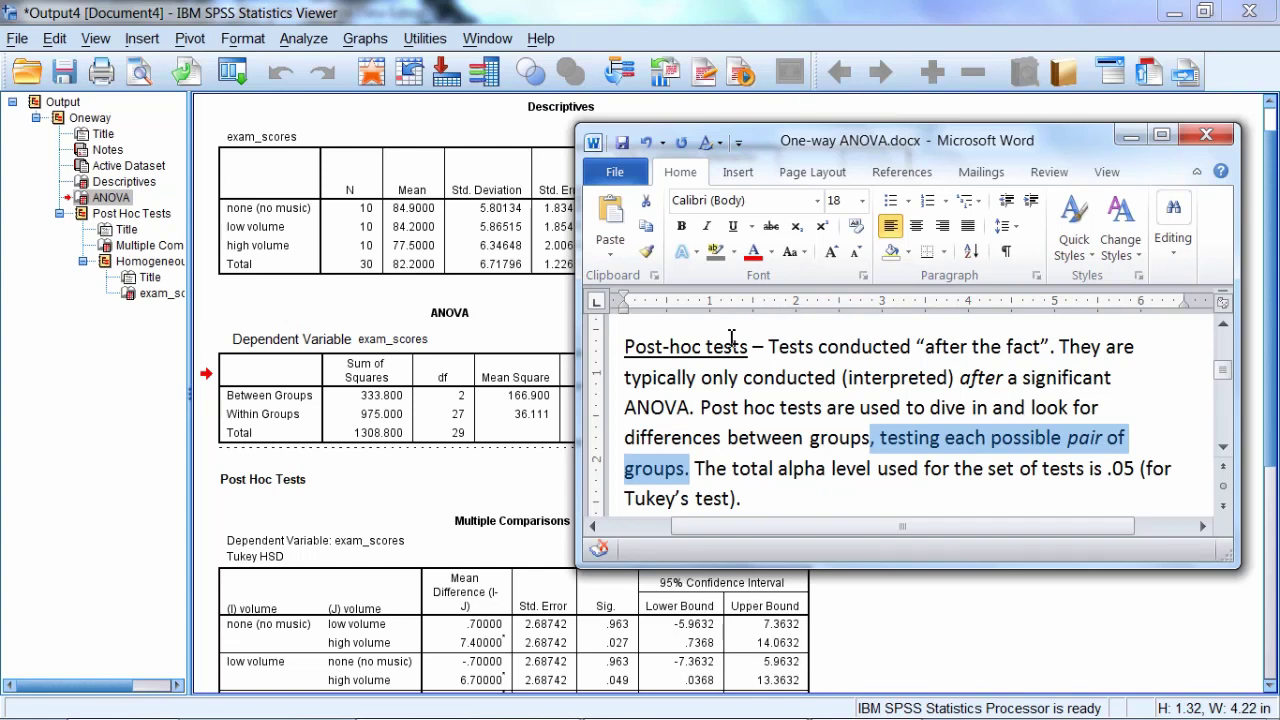
pyautogui.moveTo(694, 468); pyautogui.dragTo(1137, 498)
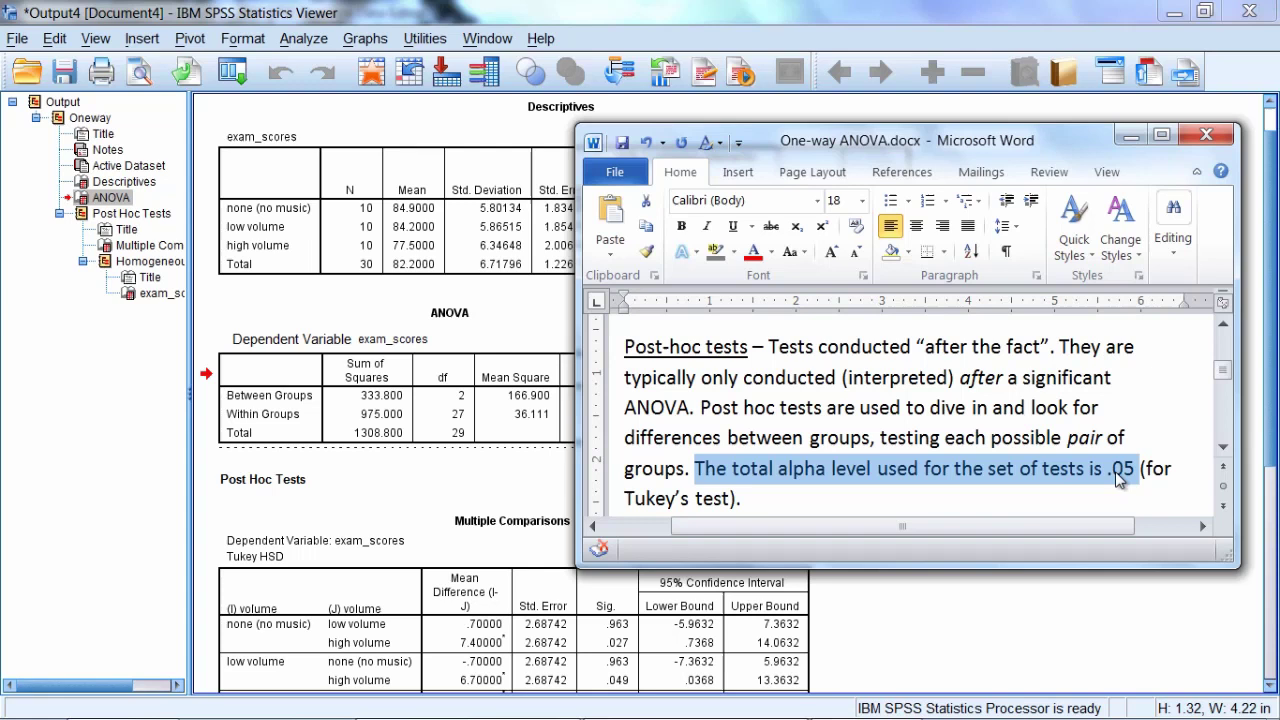
pyautogui.doubleClick(1118, 468)
# Return to the SPSS output, scroll to Post Hoc Tests and select the Multiple Comparisons table
pyautogui.hotkey('alt', 'Tab')
pyautogui.click(845, 538)
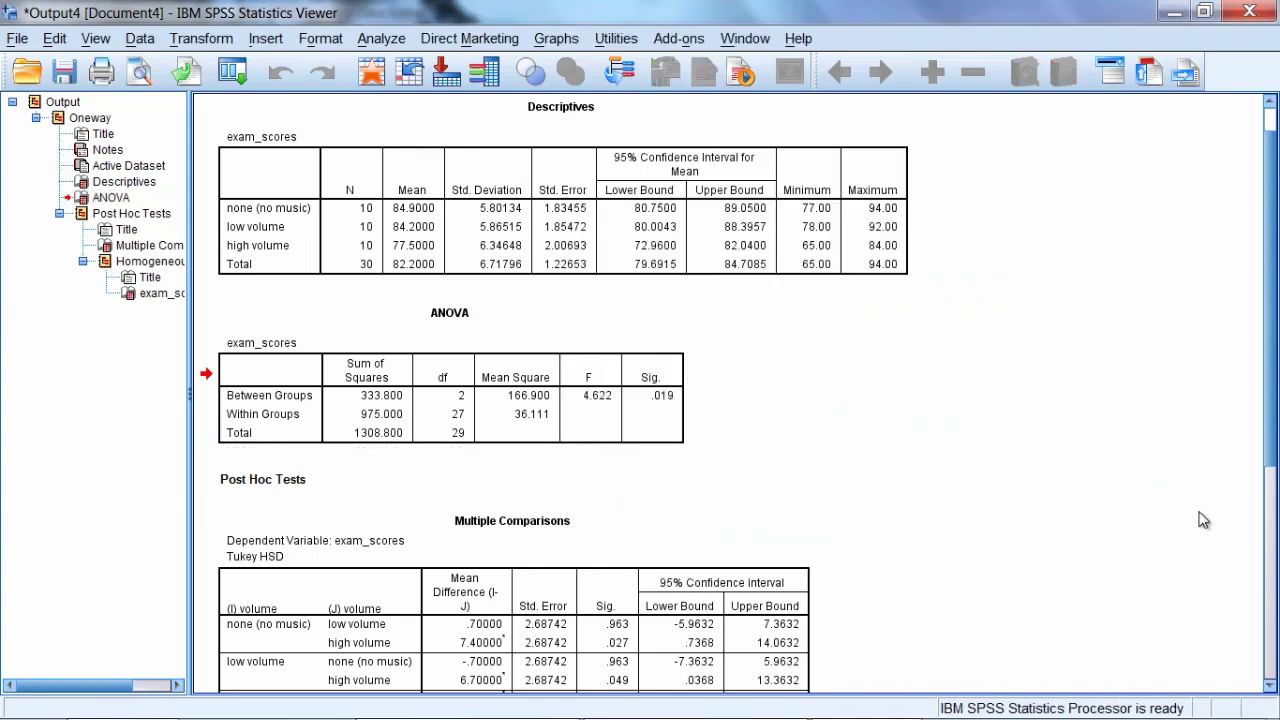
pyautogui.moveTo(1273, 410); pyautogui.dragTo(1263, 583)
pyautogui.click(383, 357)
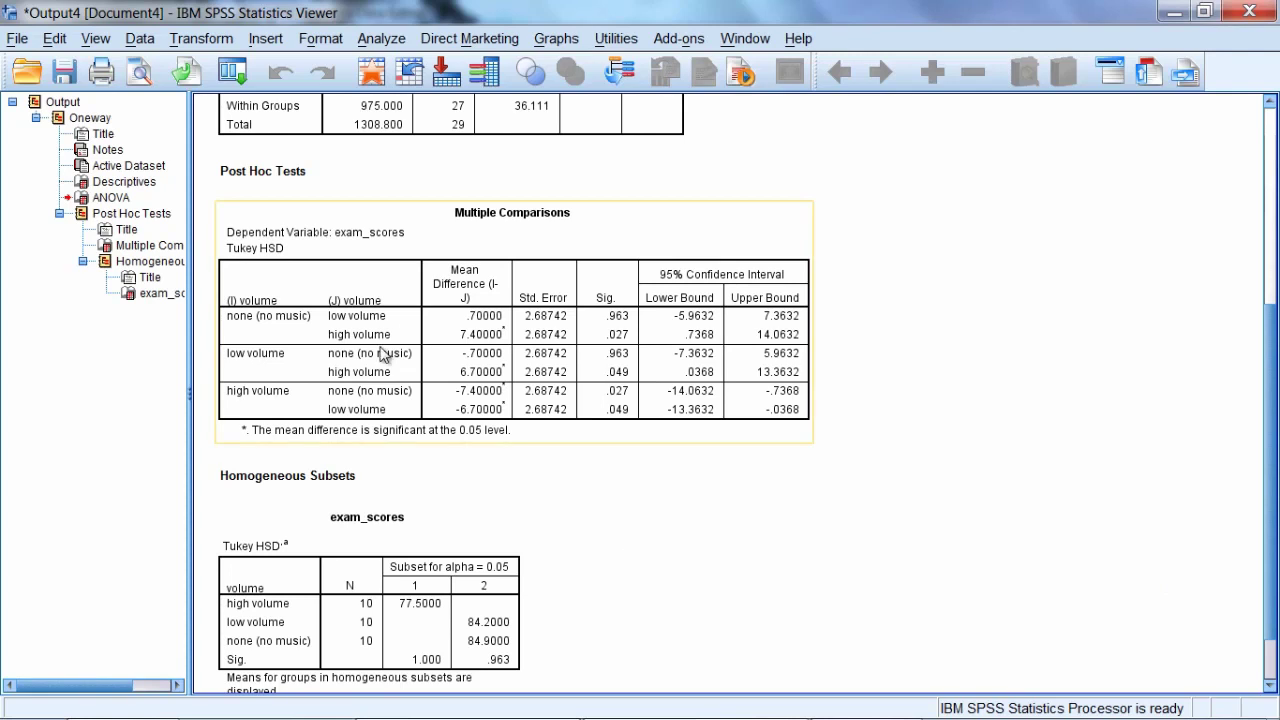
pyautogui.click(242, 172)
pyautogui.click(405, 197)
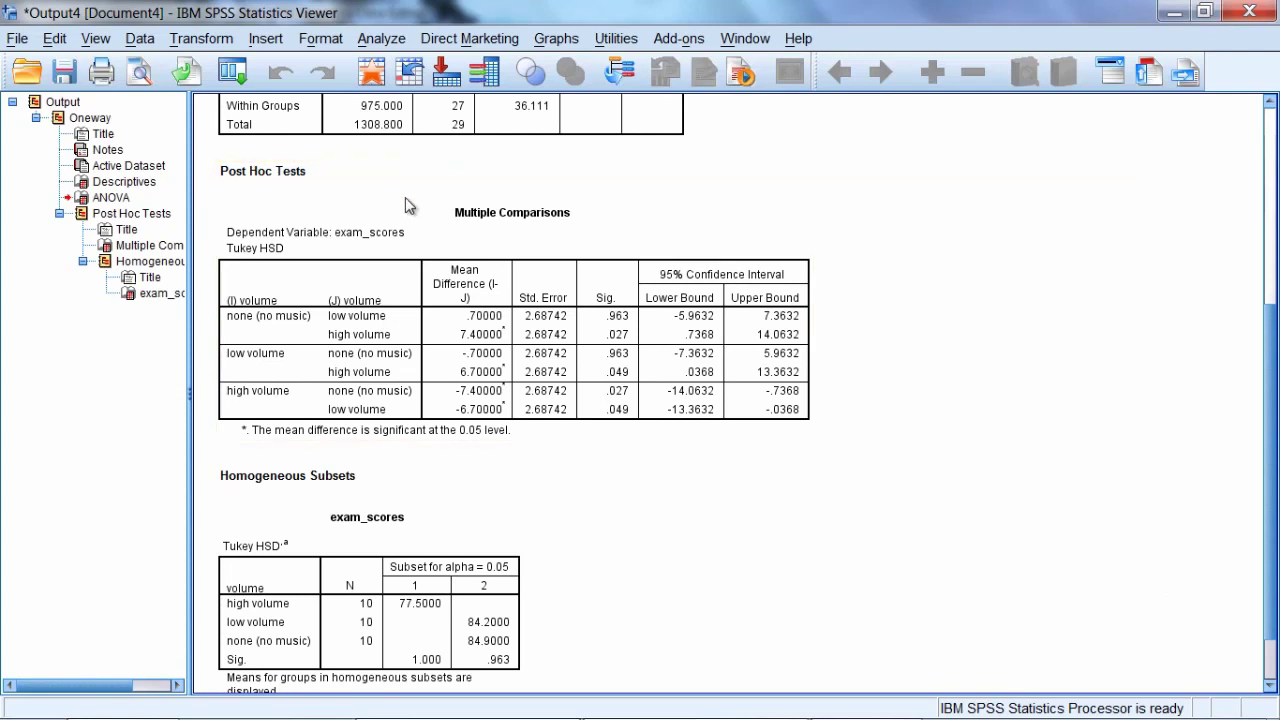
pyautogui.click(486, 220)
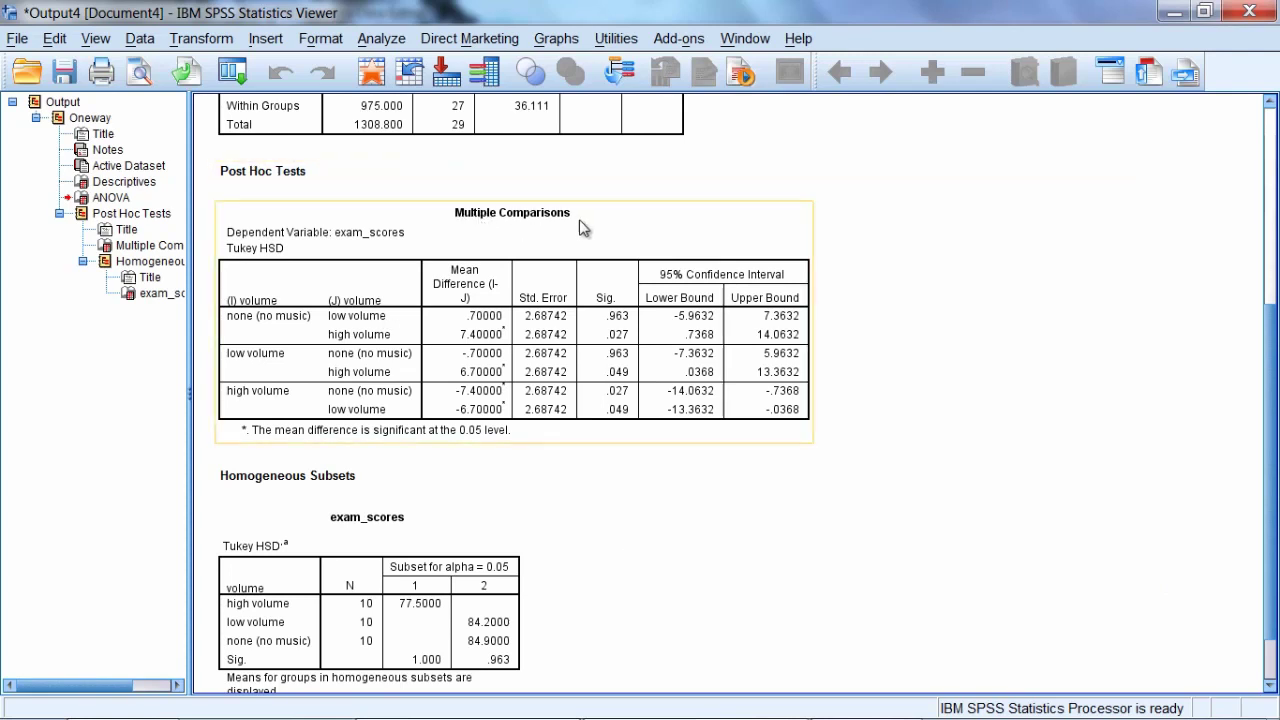
# Select the exam_scores Homogeneous Subsets table, then reselect the Multiple Comparisons table
pyautogui.click(300, 472)
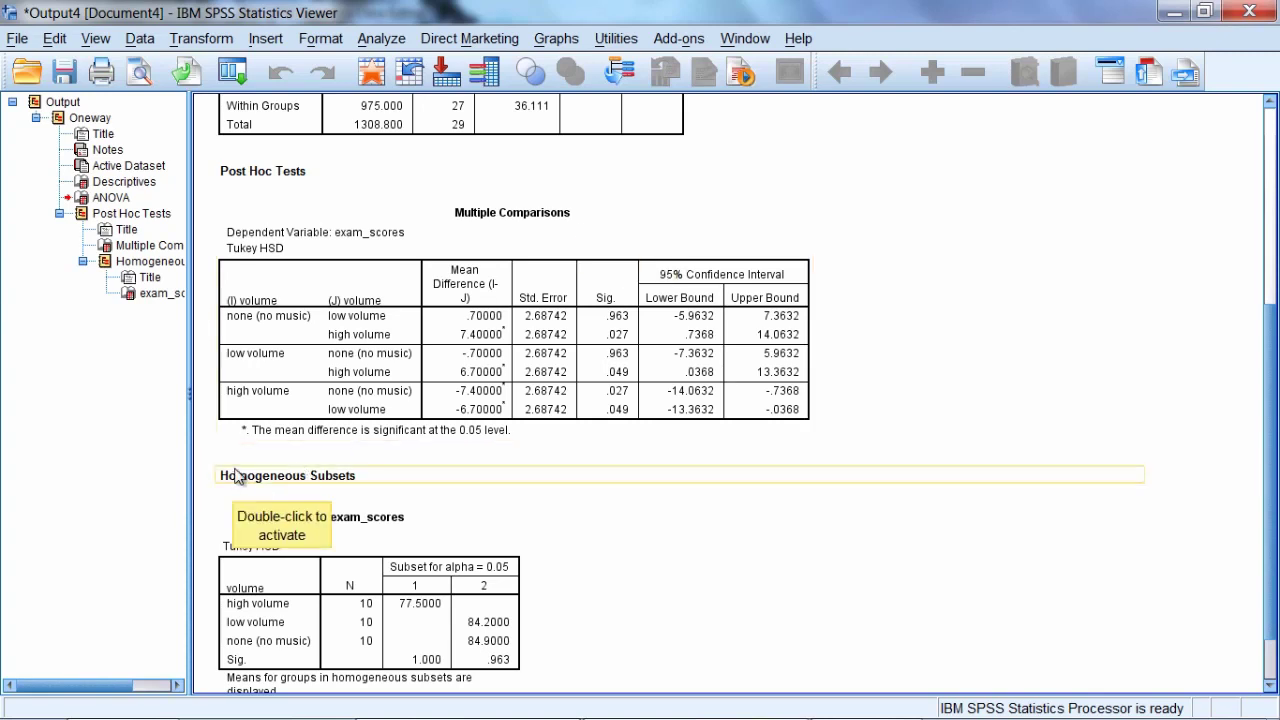
pyautogui.click(467, 521)
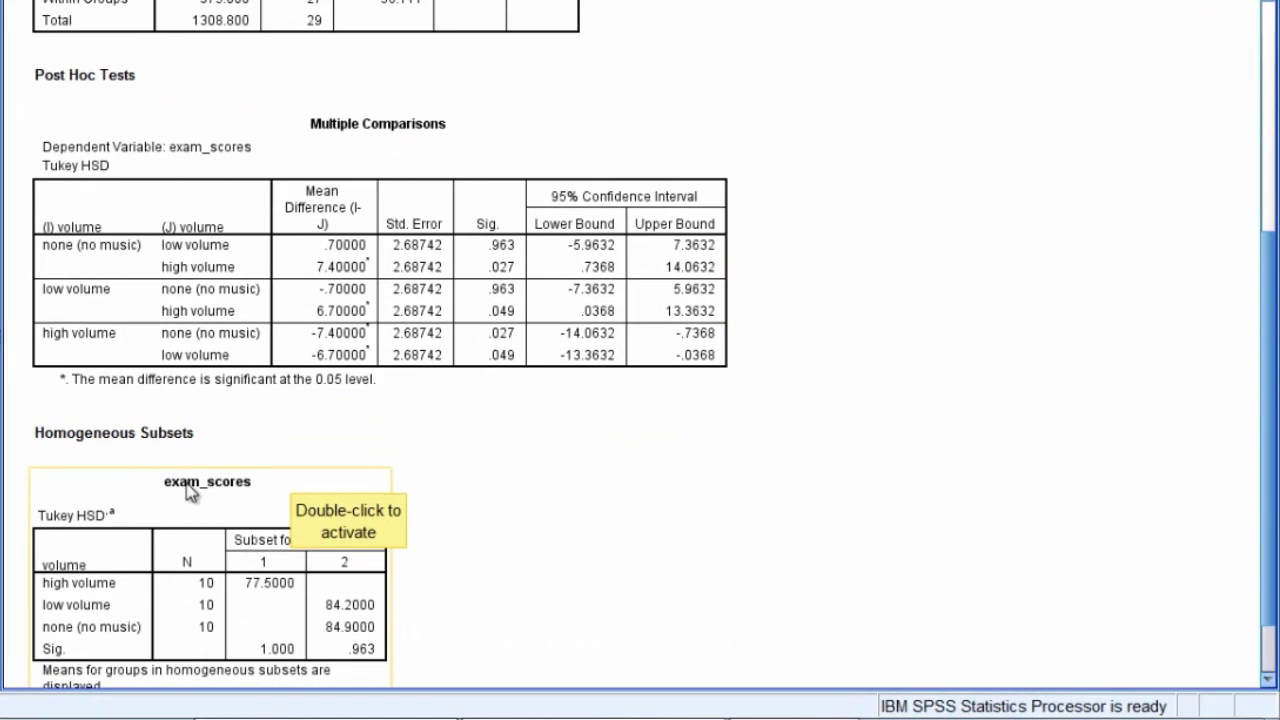
pyautogui.click(557, 434)
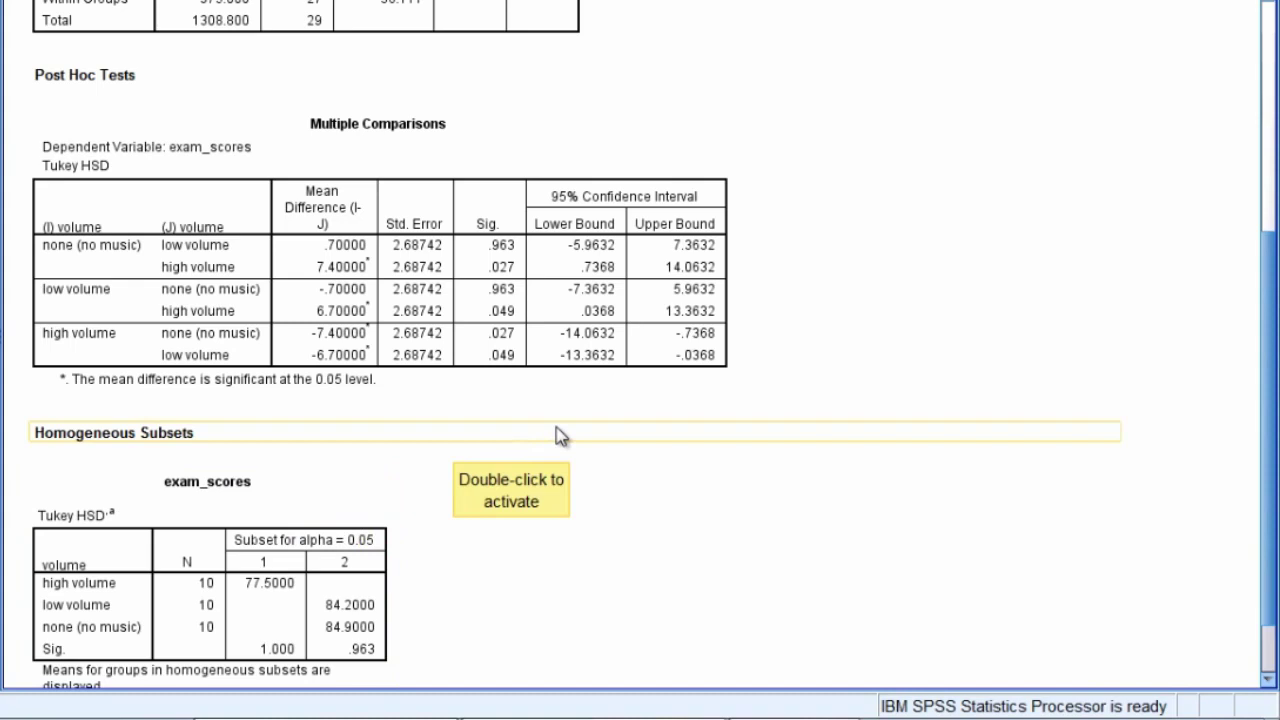
pyautogui.click(600, 417)
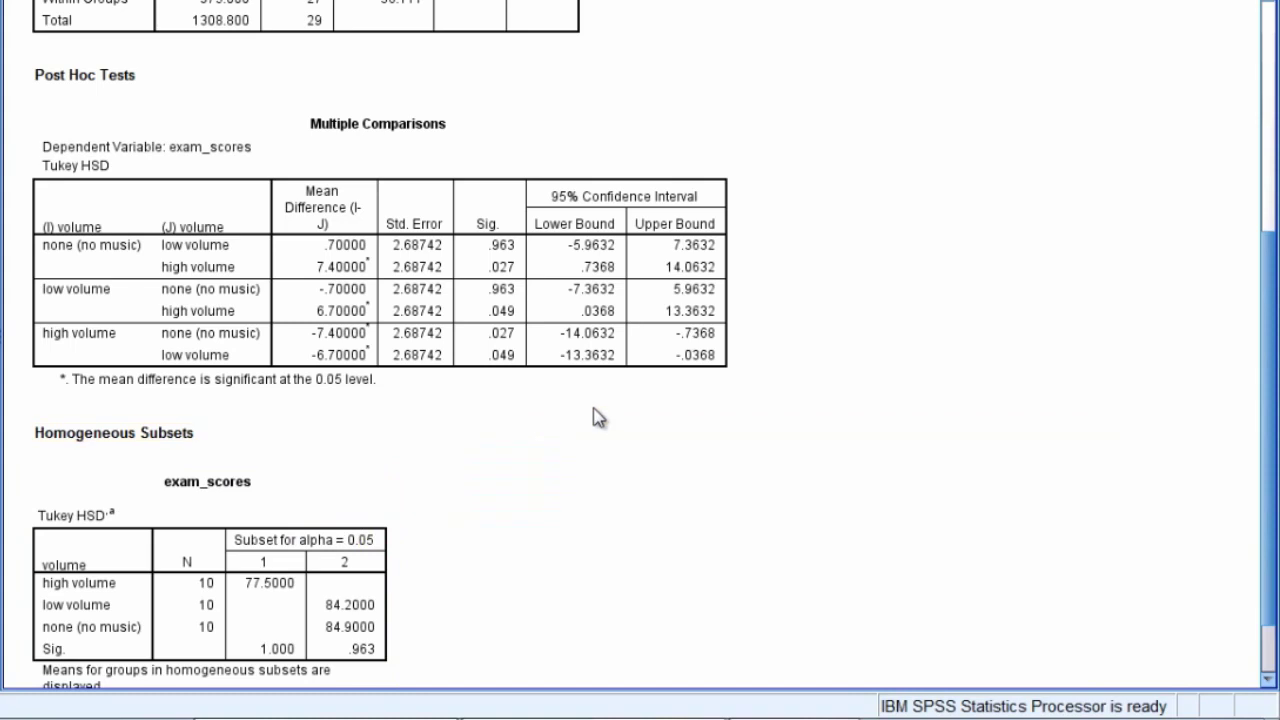
pyautogui.click(458, 348)
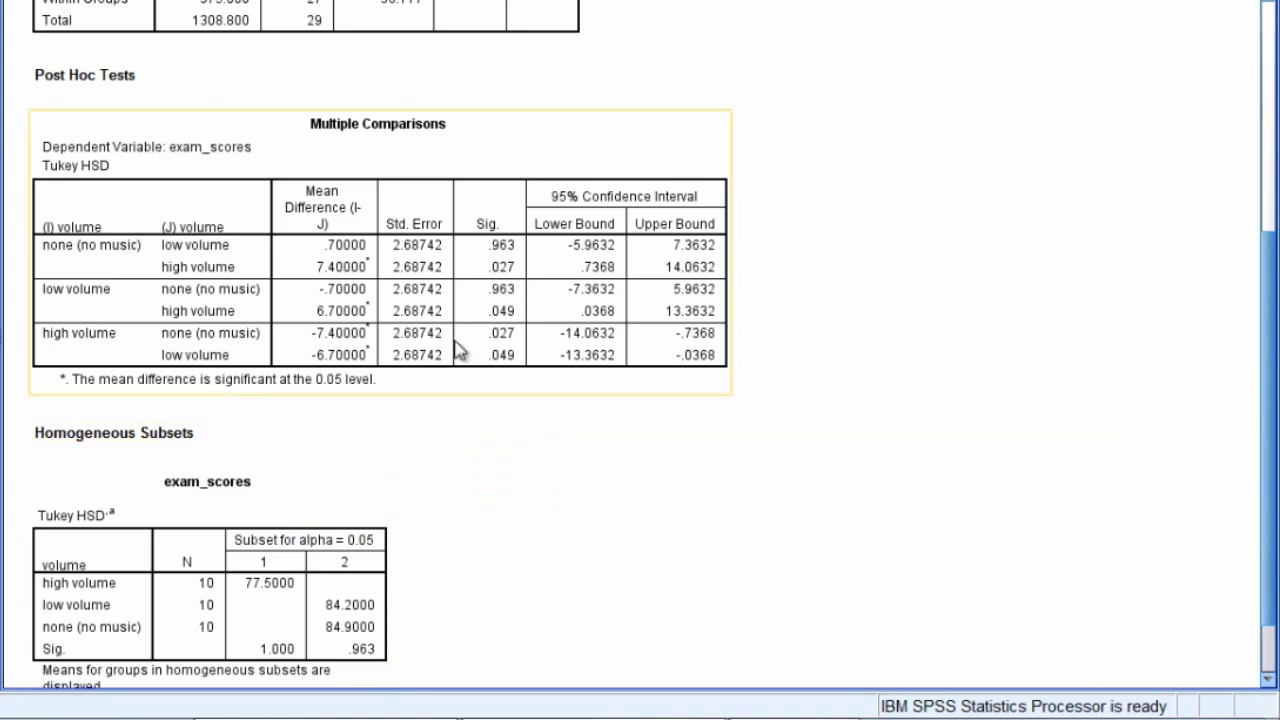
# Activate the Multiple Comparisons table and inspect Sig. values .963 (none vs low), .027 (none vs high) and .963
pyautogui.doubleClick(334, 173)
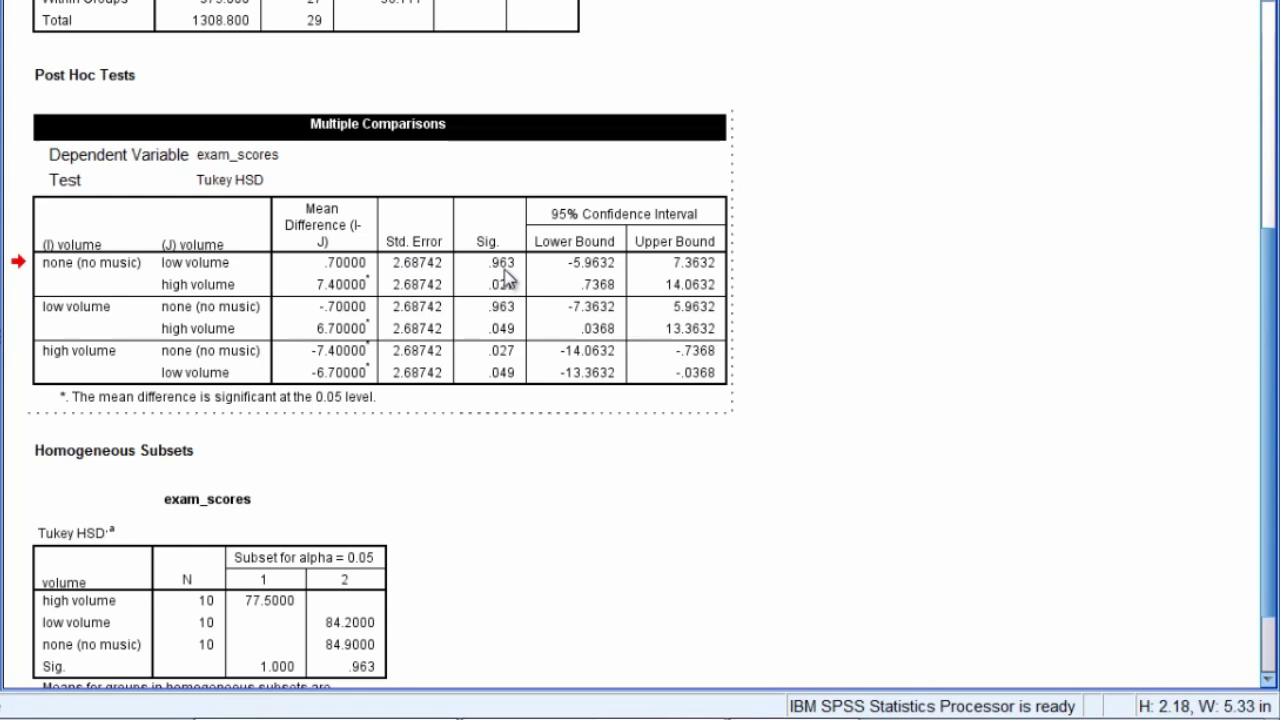
pyautogui.click(504, 266)
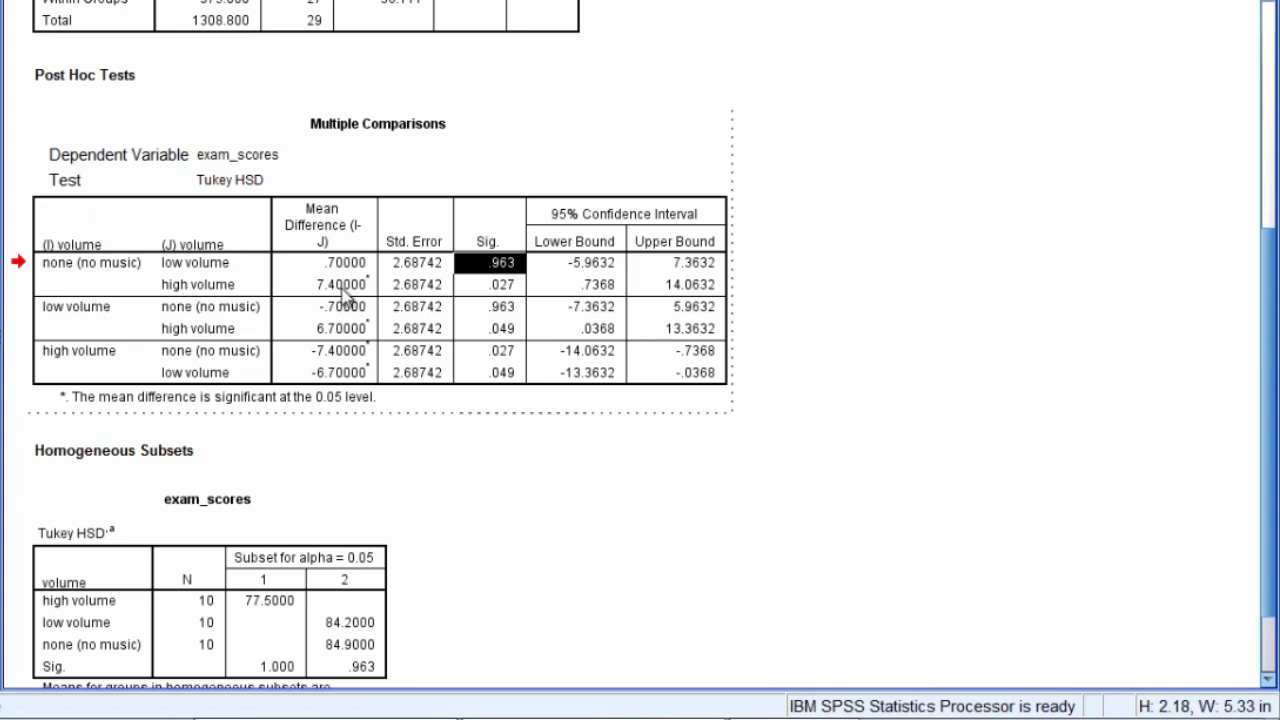
pyautogui.click(508, 287)
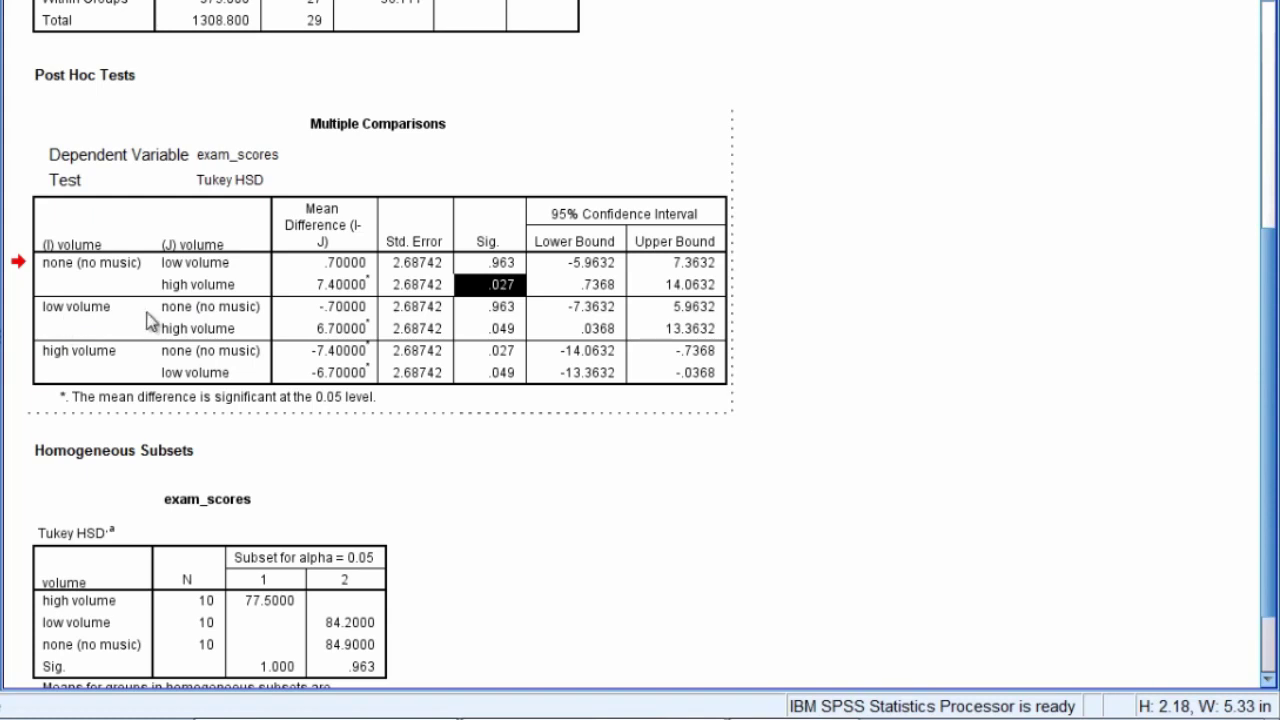
pyautogui.click(502, 310)
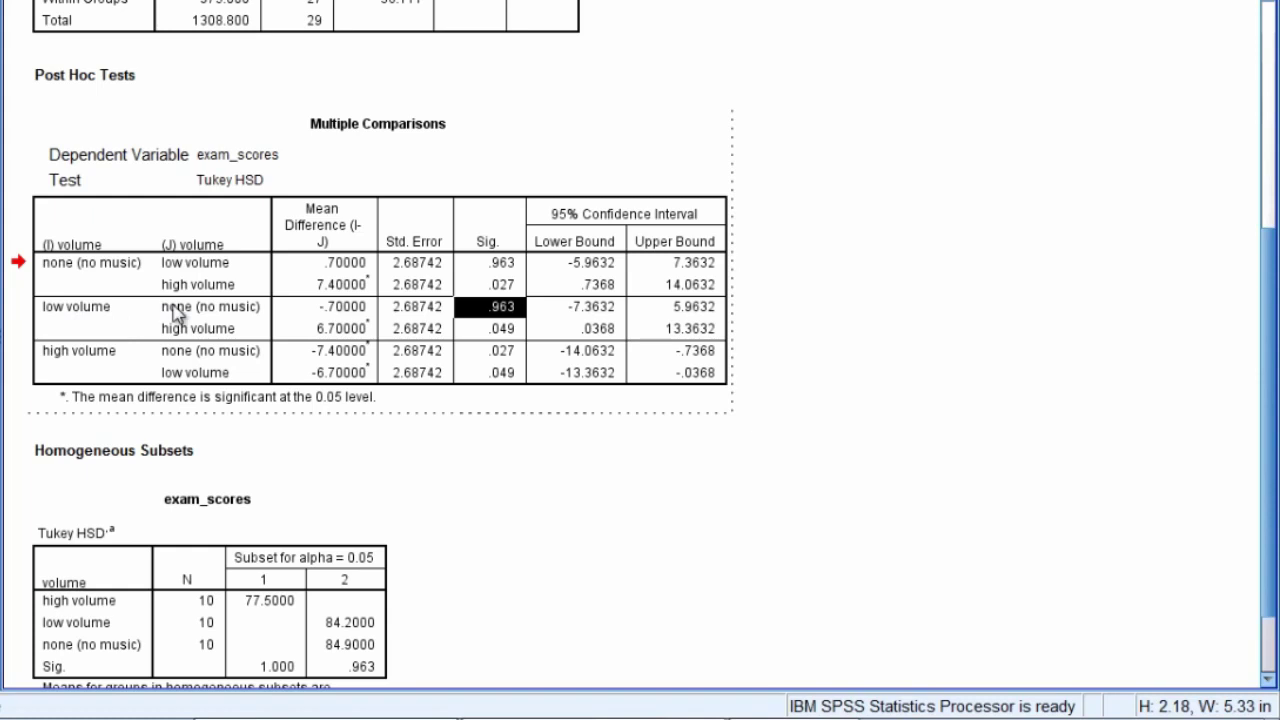
pyautogui.keyDown('ctrl'); pyautogui.click(487, 266); pyautogui.keyUp('ctrl')
pyautogui.click(490, 330)
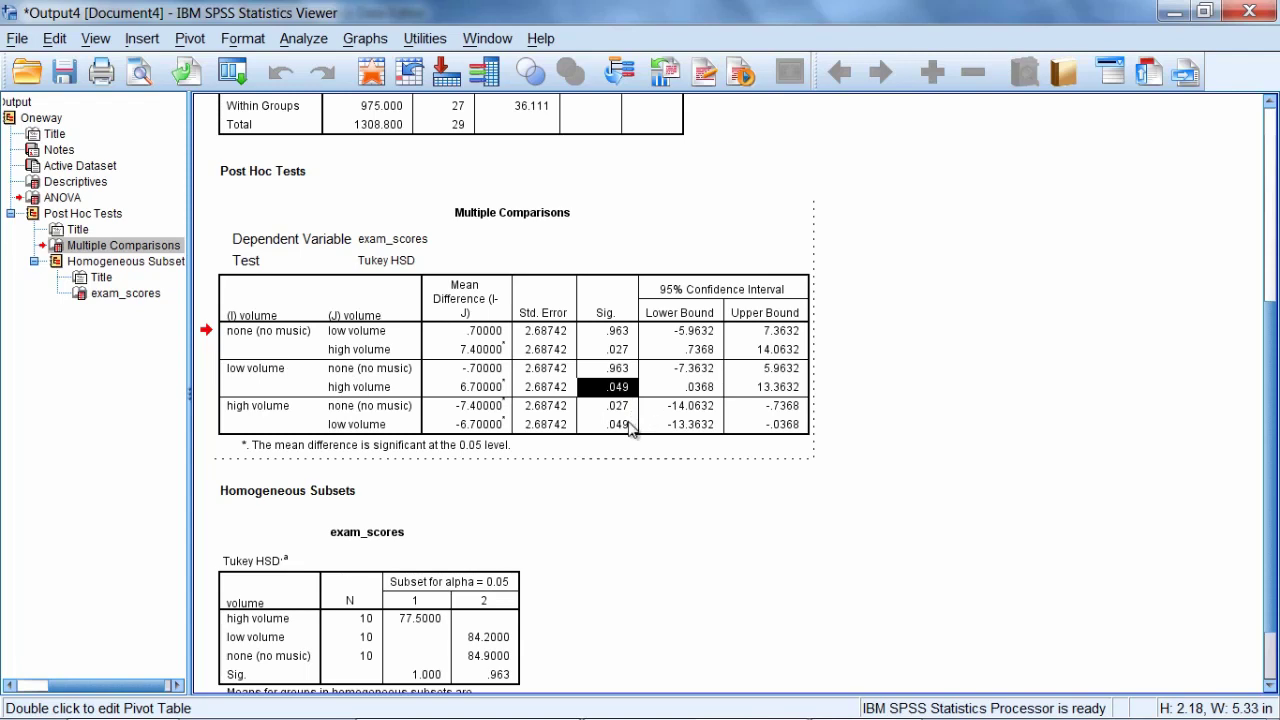
# Raise the Word document over the output and highlight its three comparison rows
pyautogui.hotkey('alt', 'Tab')
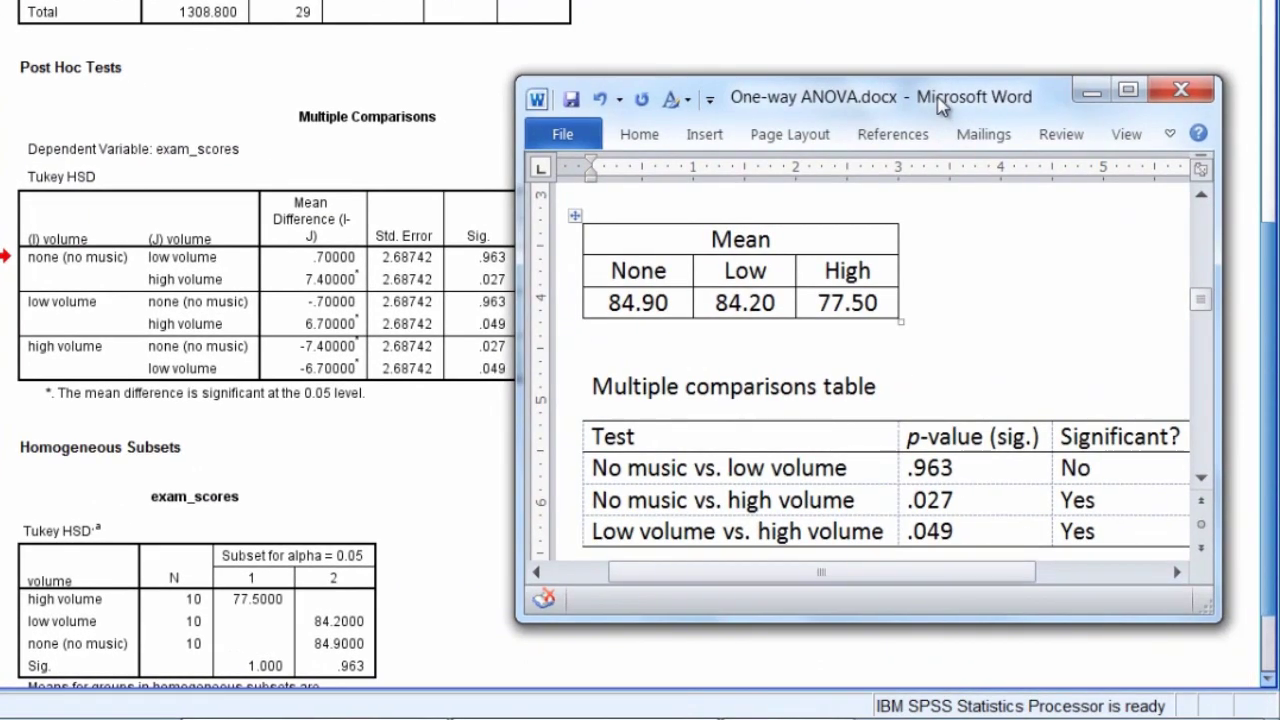
pyautogui.moveTo(940, 107); pyautogui.dragTo(950, 35)
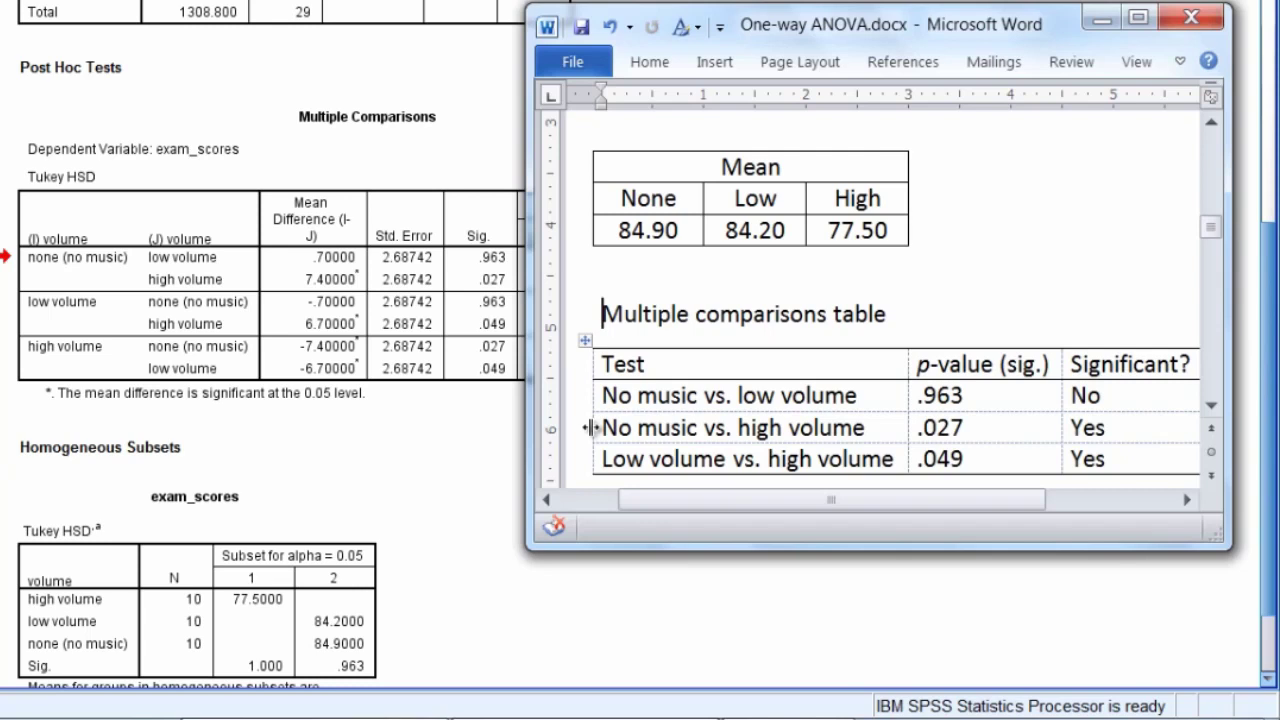
pyautogui.moveTo(612, 395); pyautogui.dragTo(962, 396)
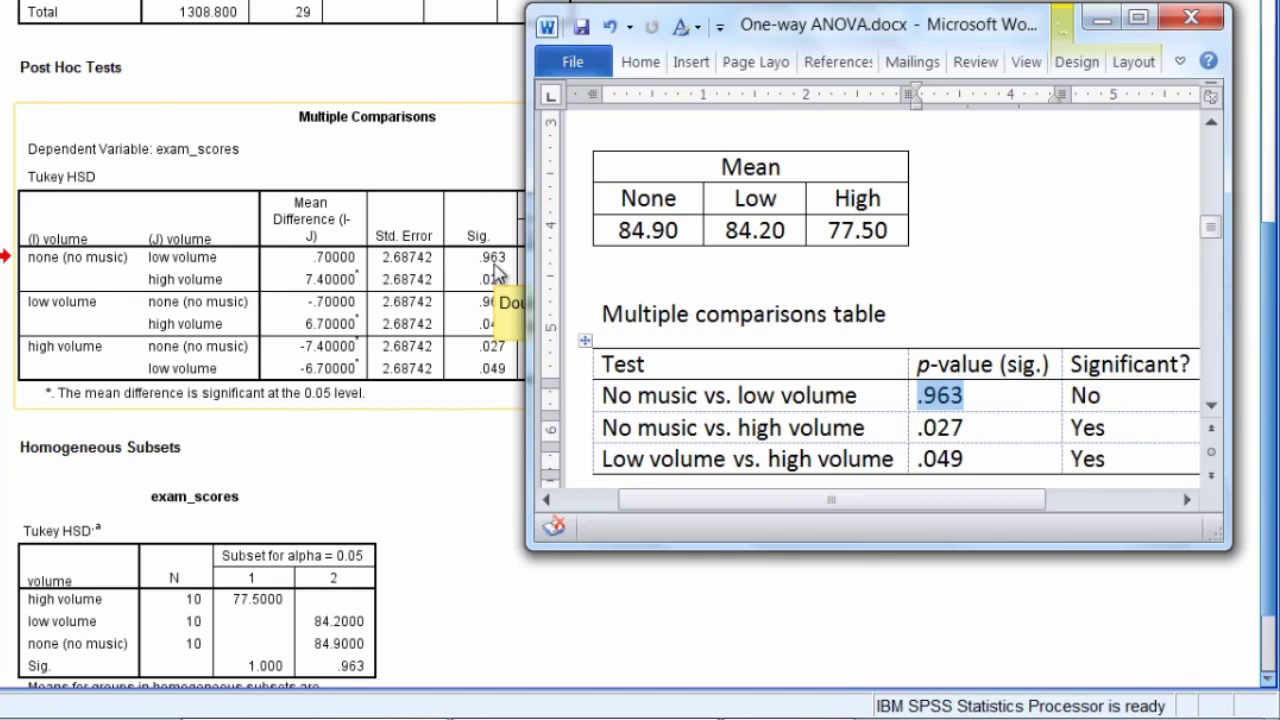
pyautogui.moveTo(605, 428); pyautogui.dragTo(851, 427)
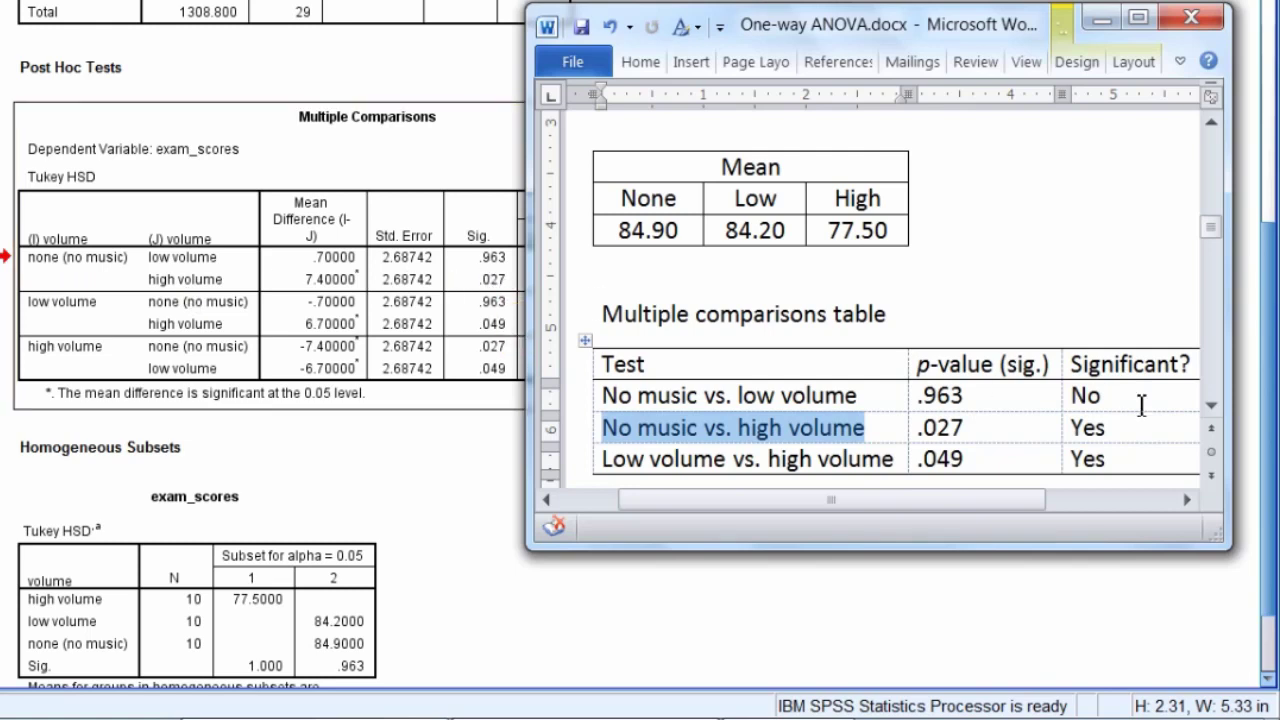
pyautogui.moveTo(985, 435); pyautogui.dragTo(910, 432)
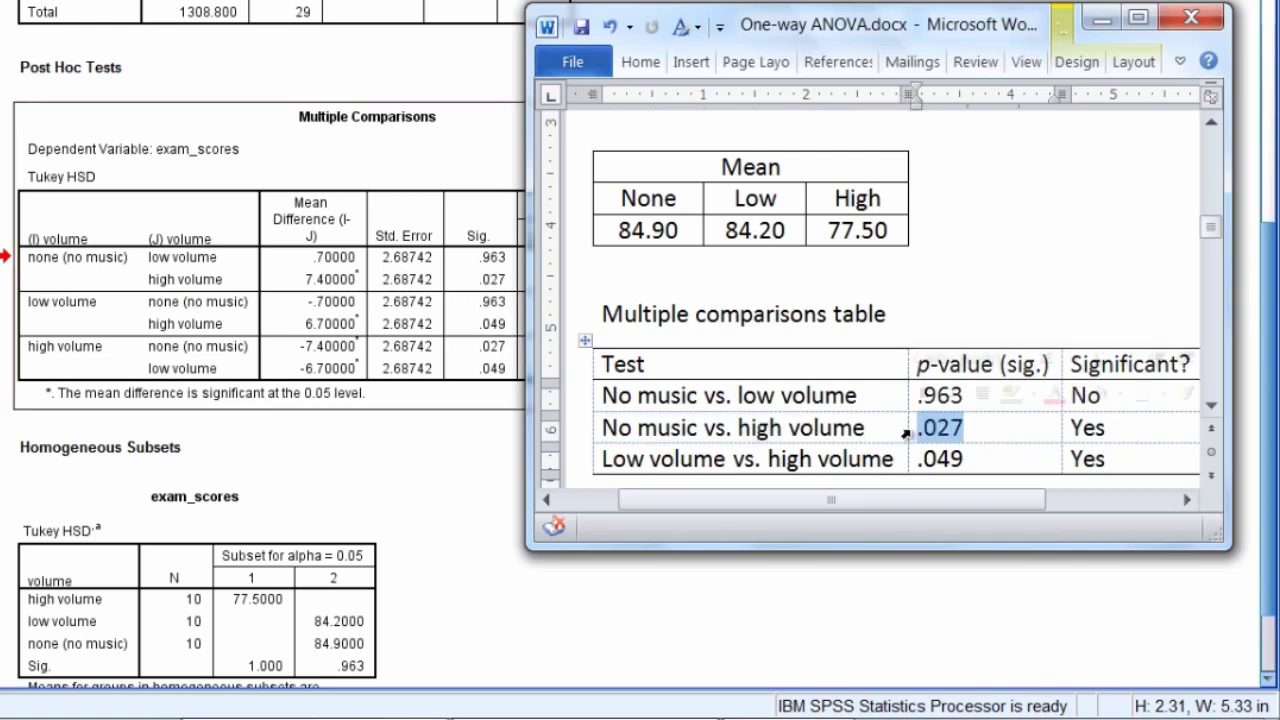
pyautogui.moveTo(602, 459); pyautogui.dragTo(895, 458)
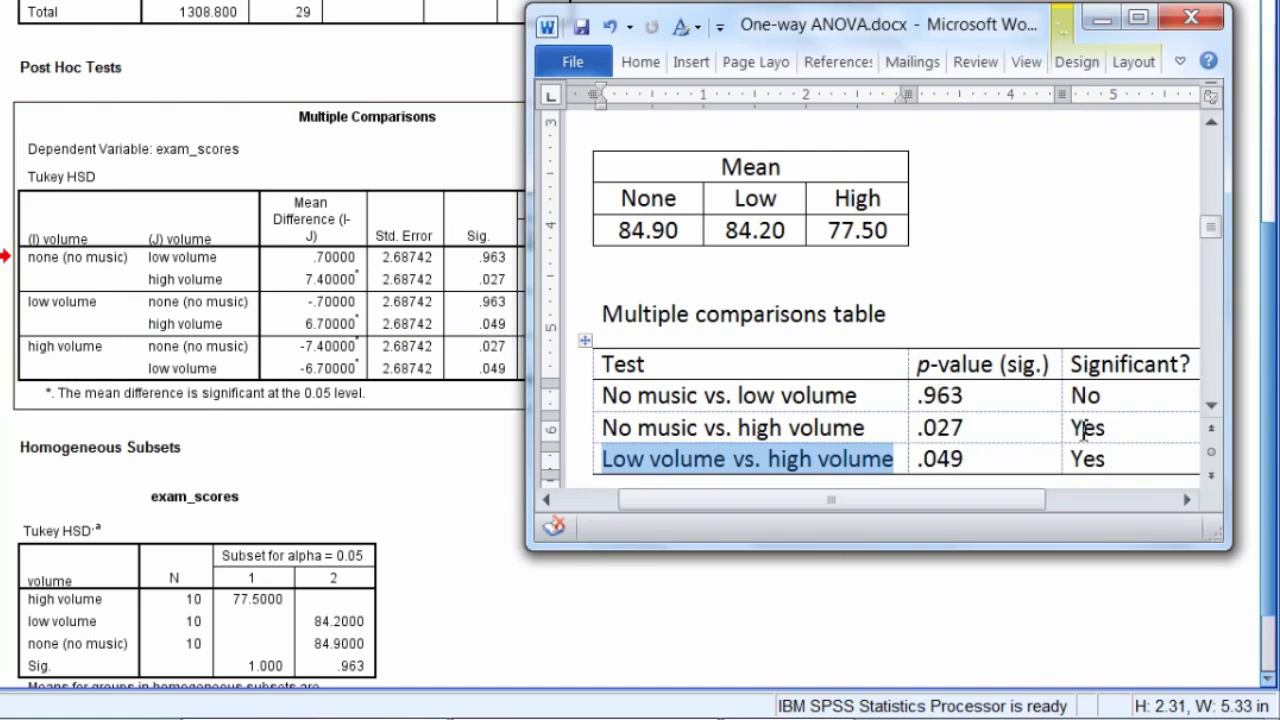
# Highlight the No and both Yes answers under Significant?, and the Low and High means 84.20, 77.50
pyautogui.doubleClick(1088, 395)
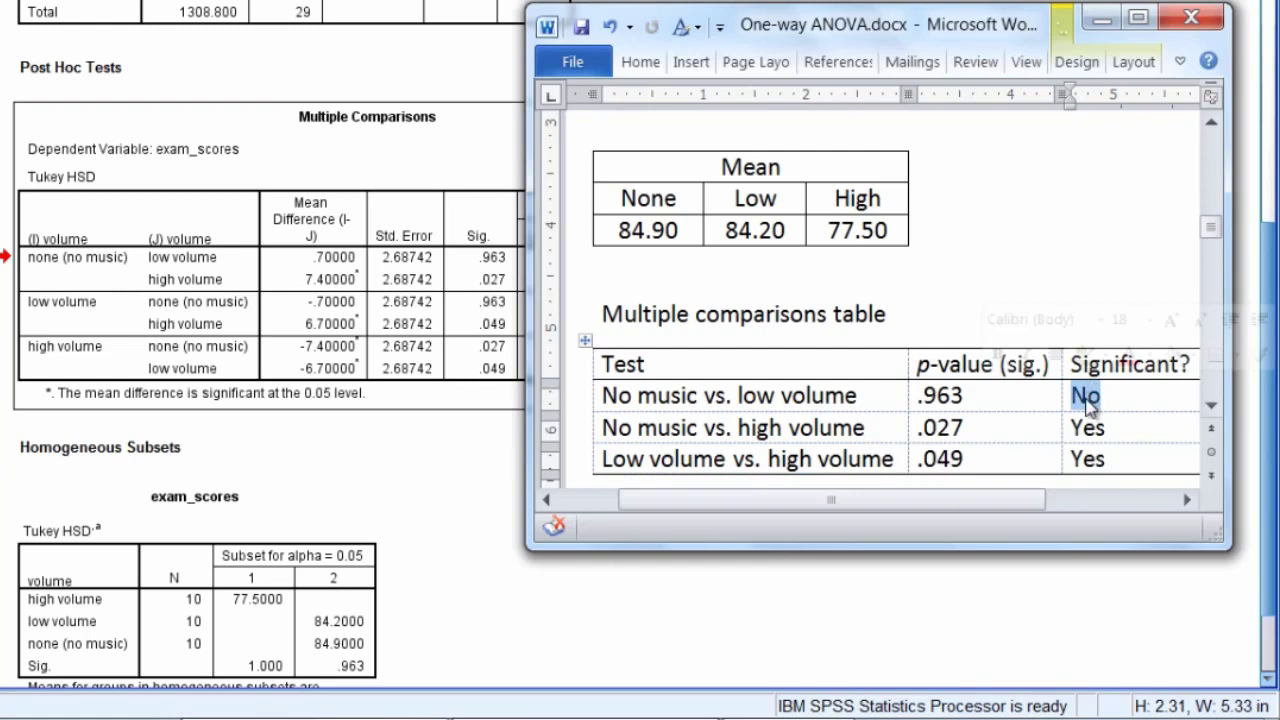
pyautogui.moveTo(1074, 427); pyautogui.dragTo(1117, 460)
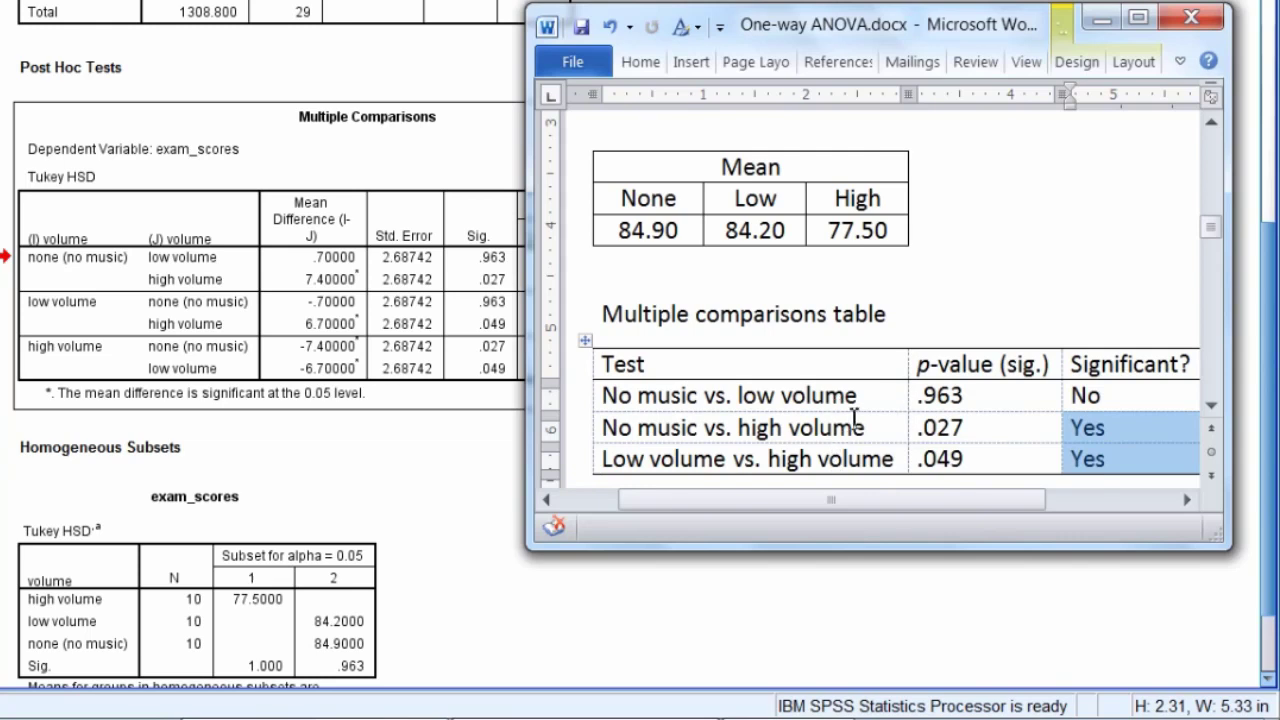
pyautogui.moveTo(733, 170); pyautogui.dragTo(820, 214)
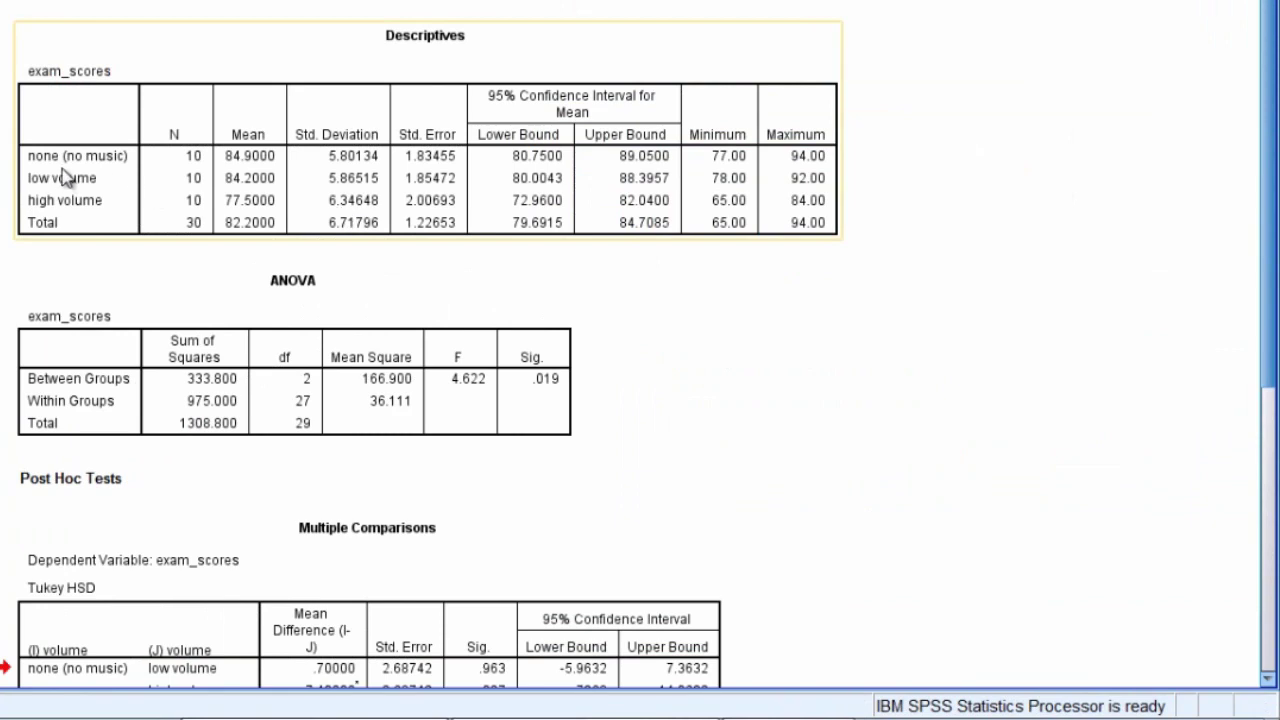
# Activate the Descriptives table and select the group means 84.90, 84.20 and 77.50
pyautogui.click(278, 175)
pyautogui.doubleClick(262, 162)
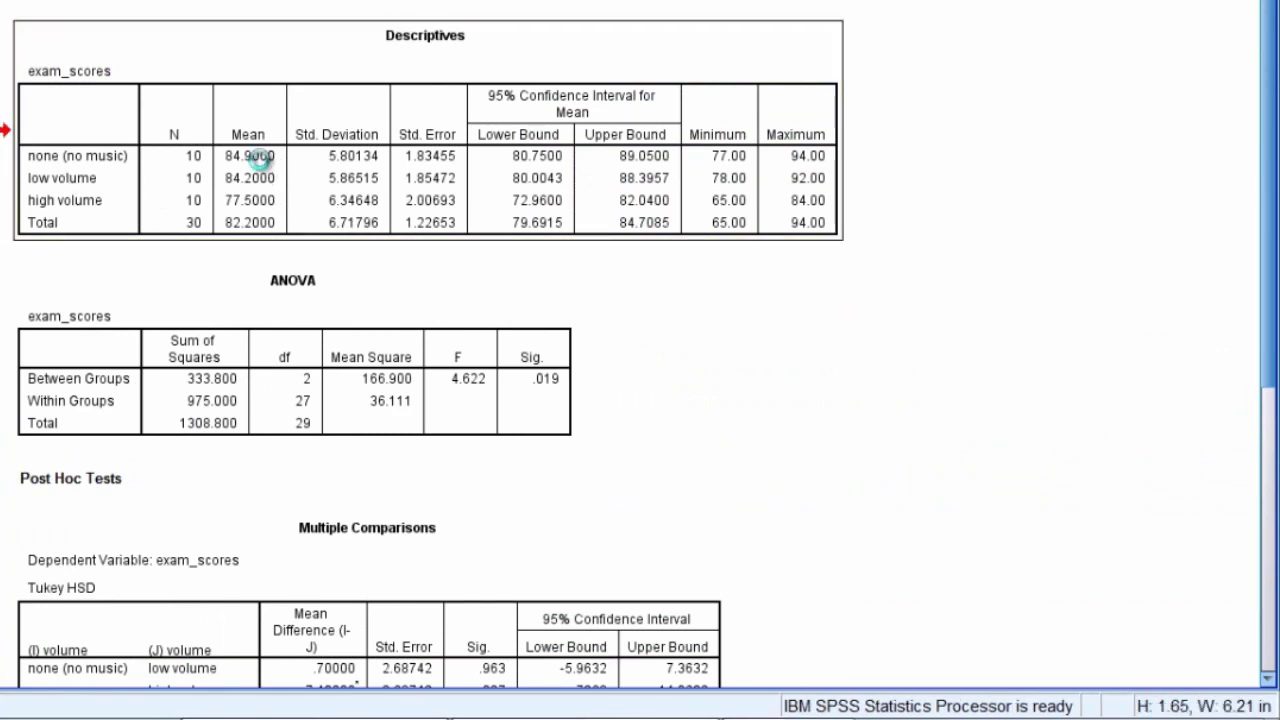
pyautogui.moveTo(265, 175); pyautogui.dragTo(263, 205)
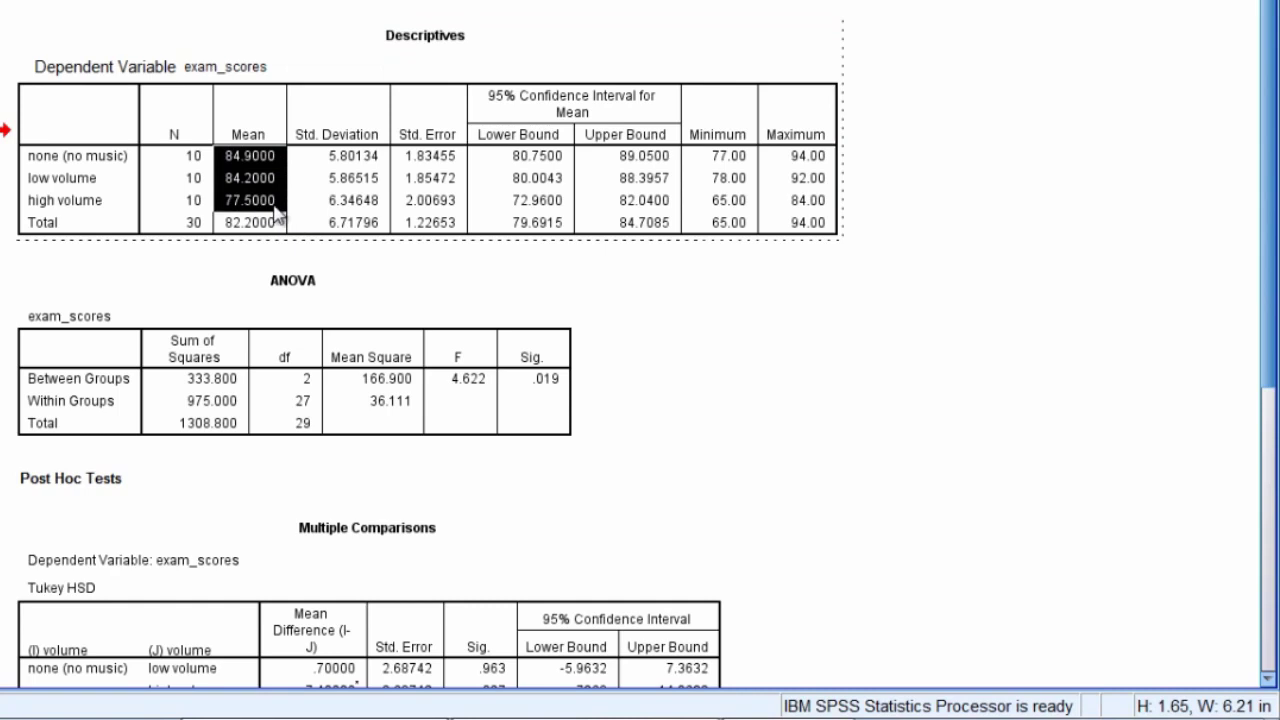
pyautogui.hotkey('alt', 'Tab')
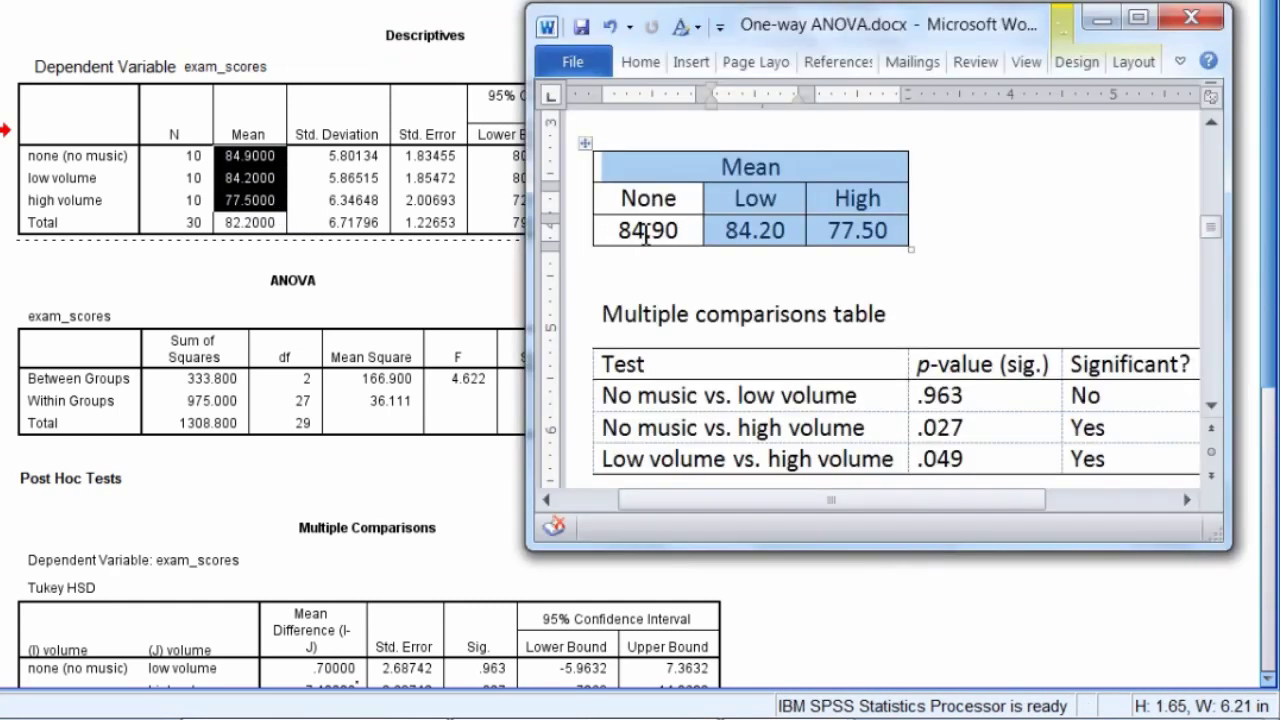
pyautogui.moveTo(646, 233); pyautogui.dragTo(875, 231)
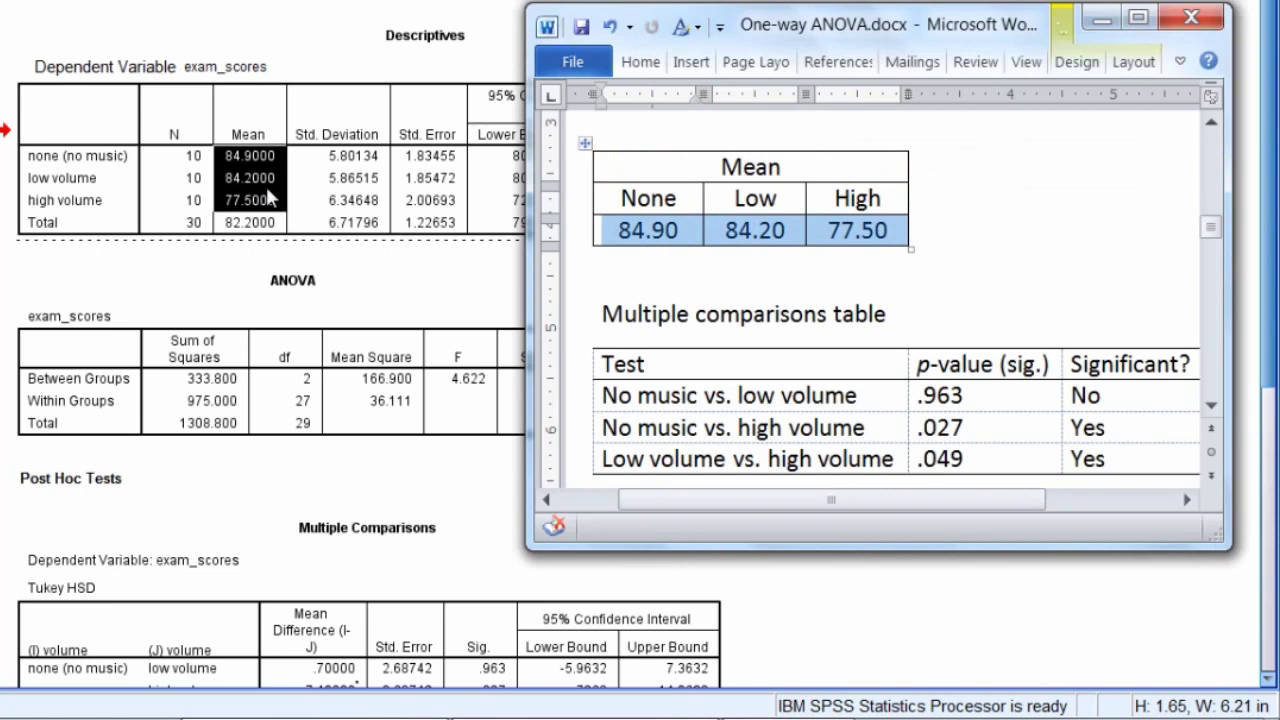
pyautogui.click(749, 234)
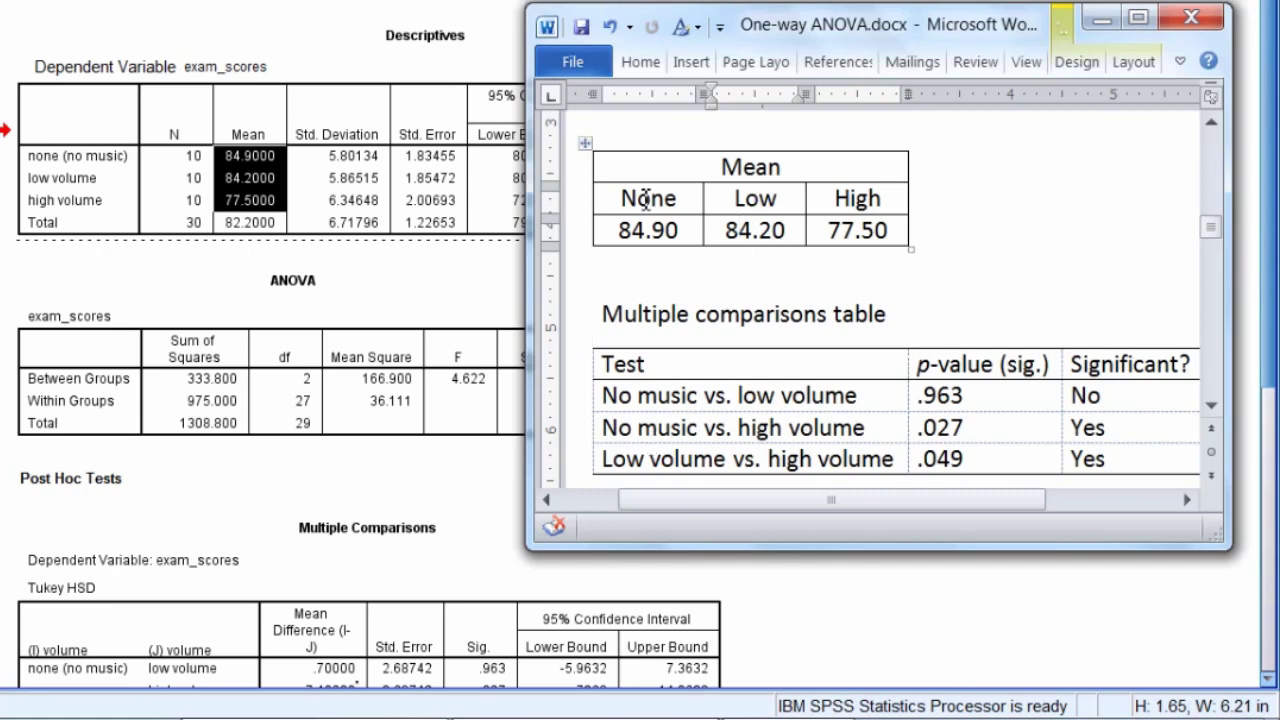
pyautogui.press('Down')
pyautogui.moveTo(619, 232); pyautogui.dragTo(680, 230)
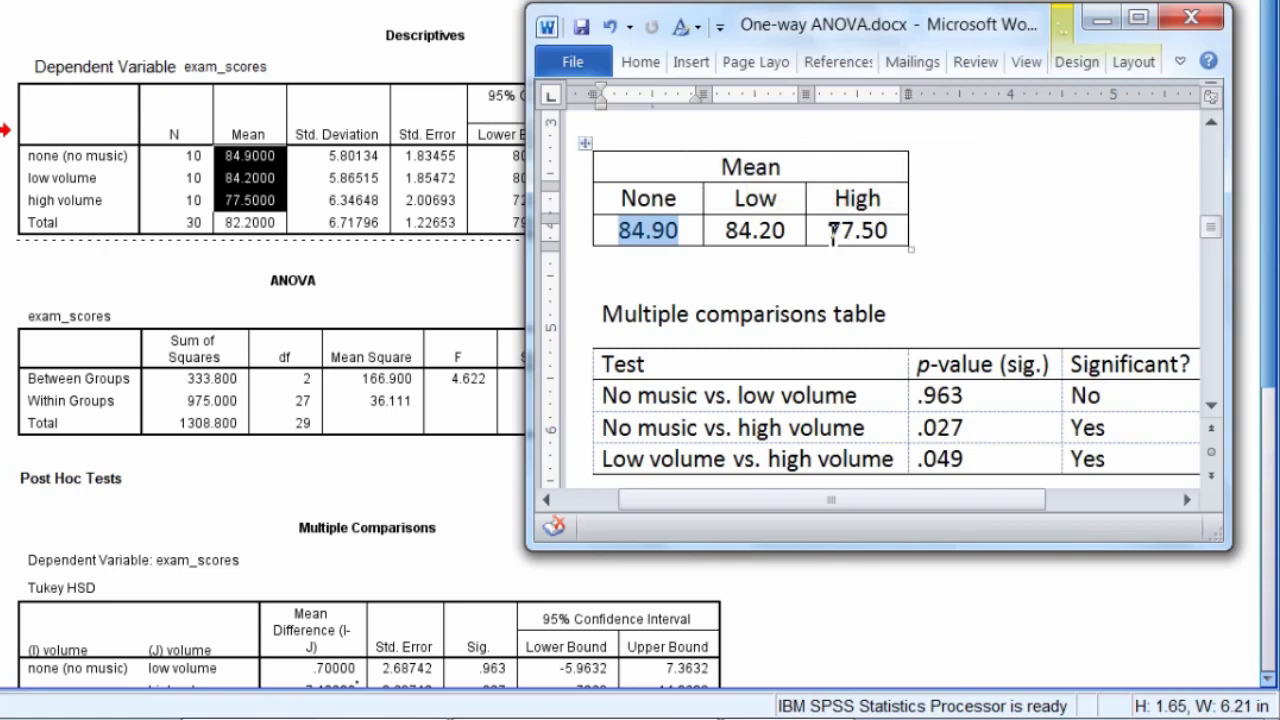
pyautogui.moveTo(826, 231); pyautogui.dragTo(892, 232)
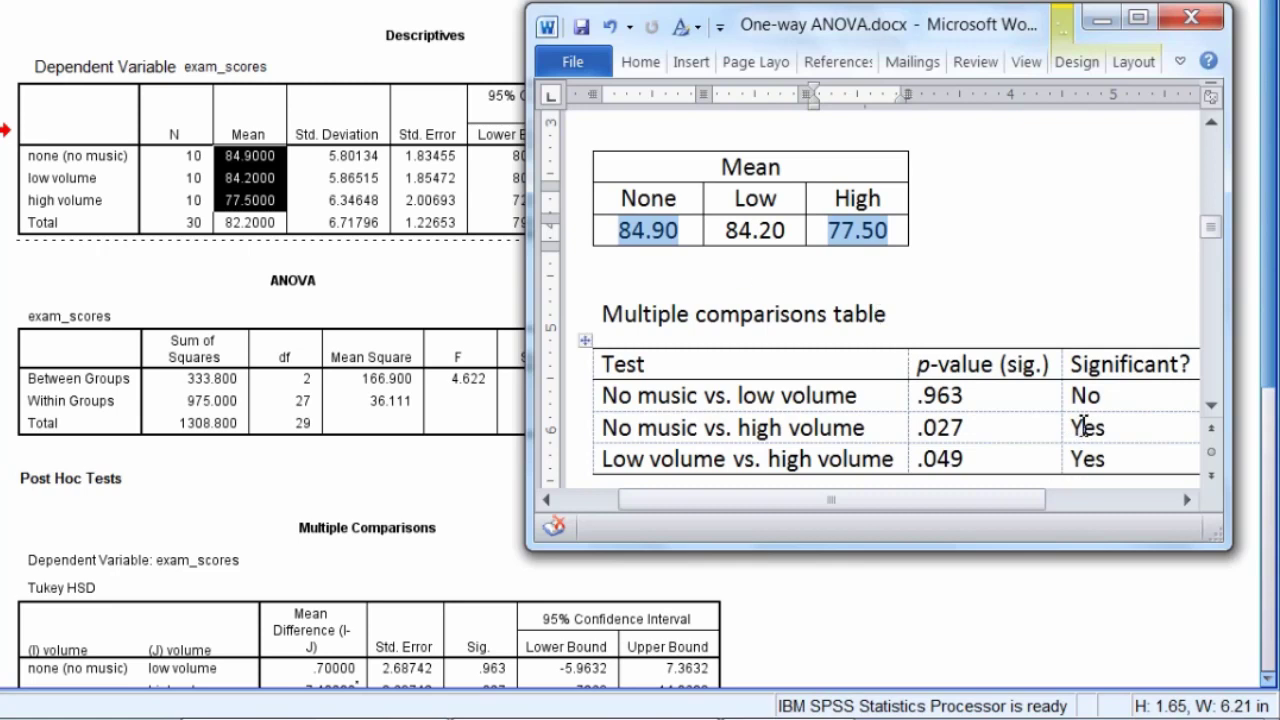
pyautogui.moveTo(1077, 425); pyautogui.dragTo(1131, 431)
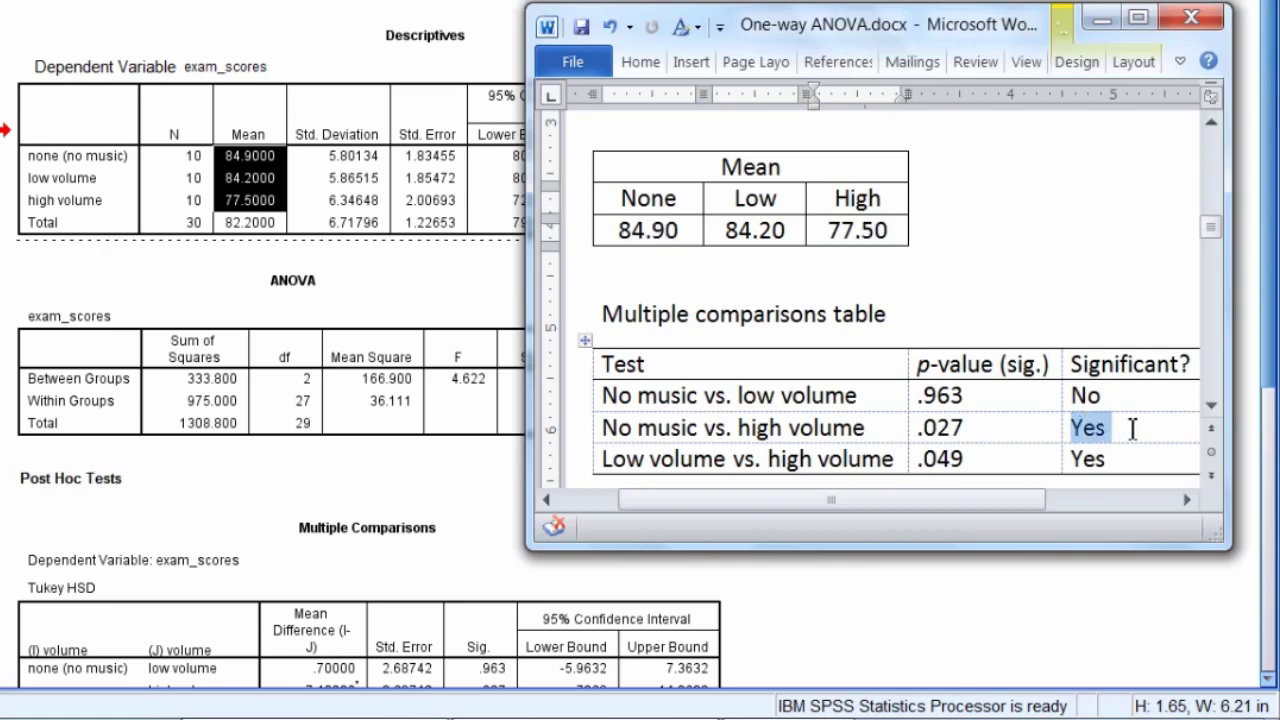
pyautogui.click(641, 229)
pyautogui.doubleClick(641, 229)
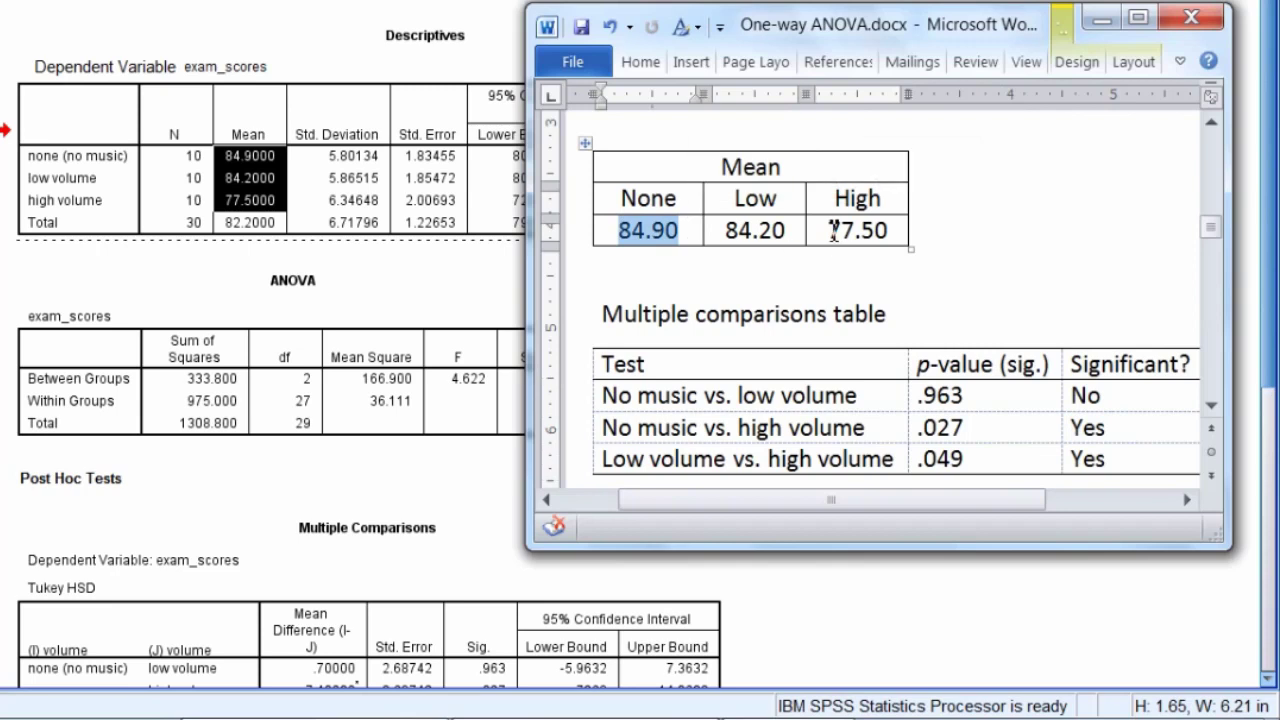
pyautogui.moveTo(835, 230); pyautogui.dragTo(893, 232)
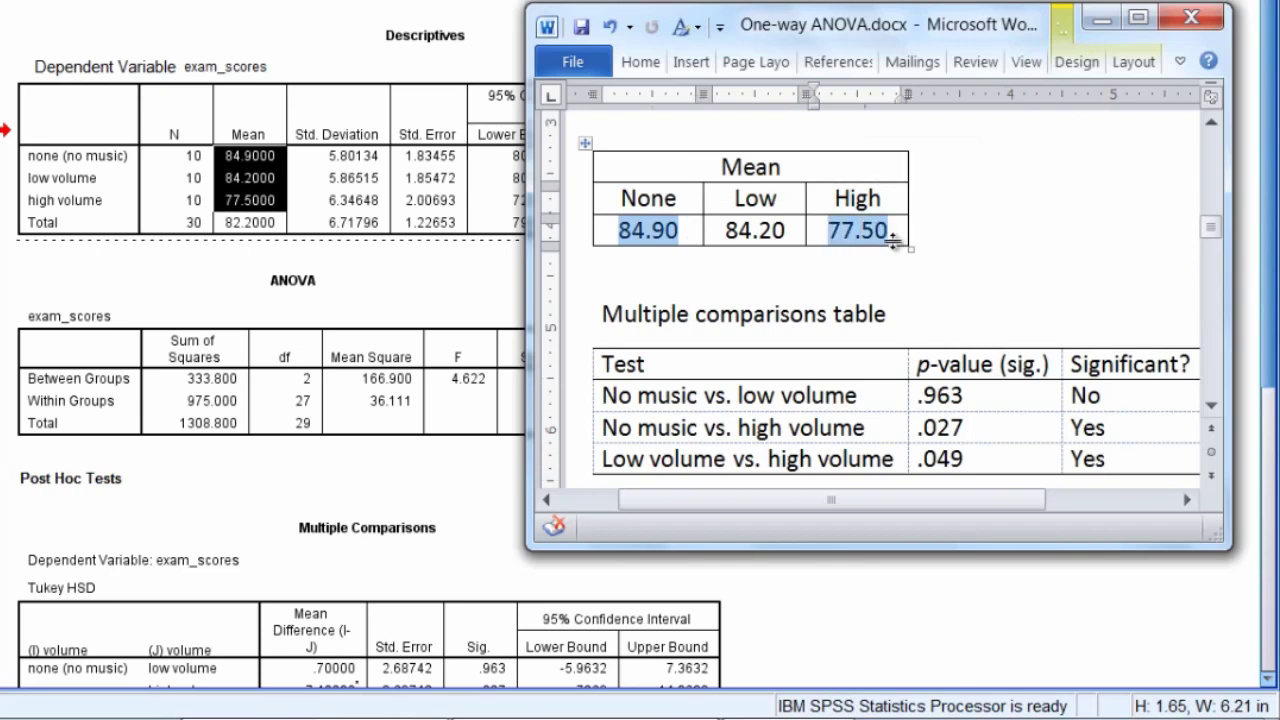
# Append ' (no > high)' after Yes in the no music vs. high volume row and widen the Word window
pyautogui.click(1117, 437)
pyautogui.write('(')
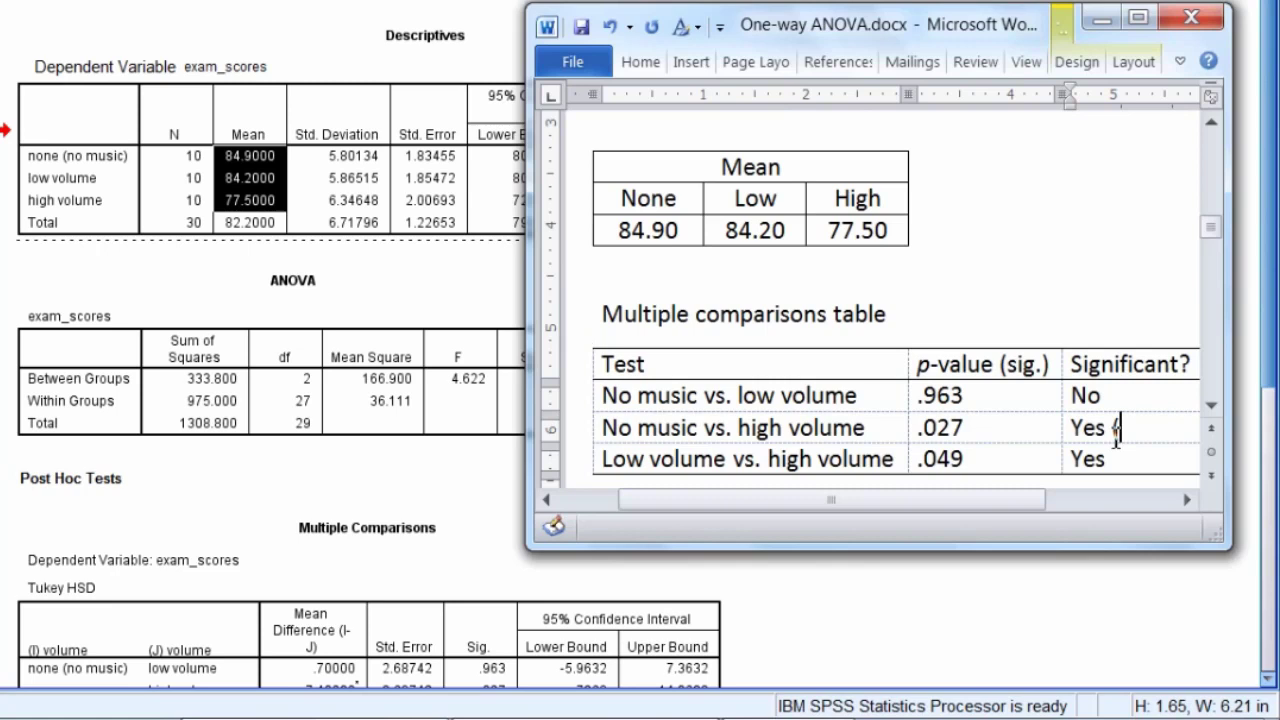
pyautogui.write('no > high')
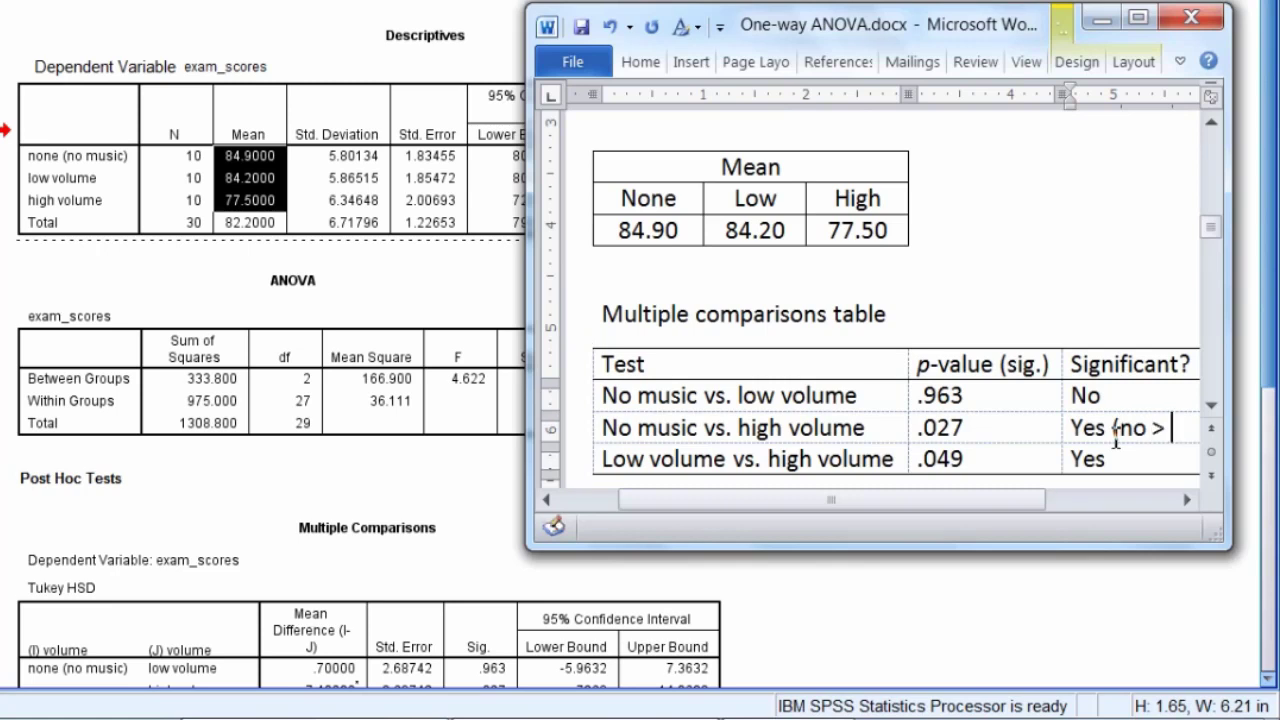
pyautogui.write(')')
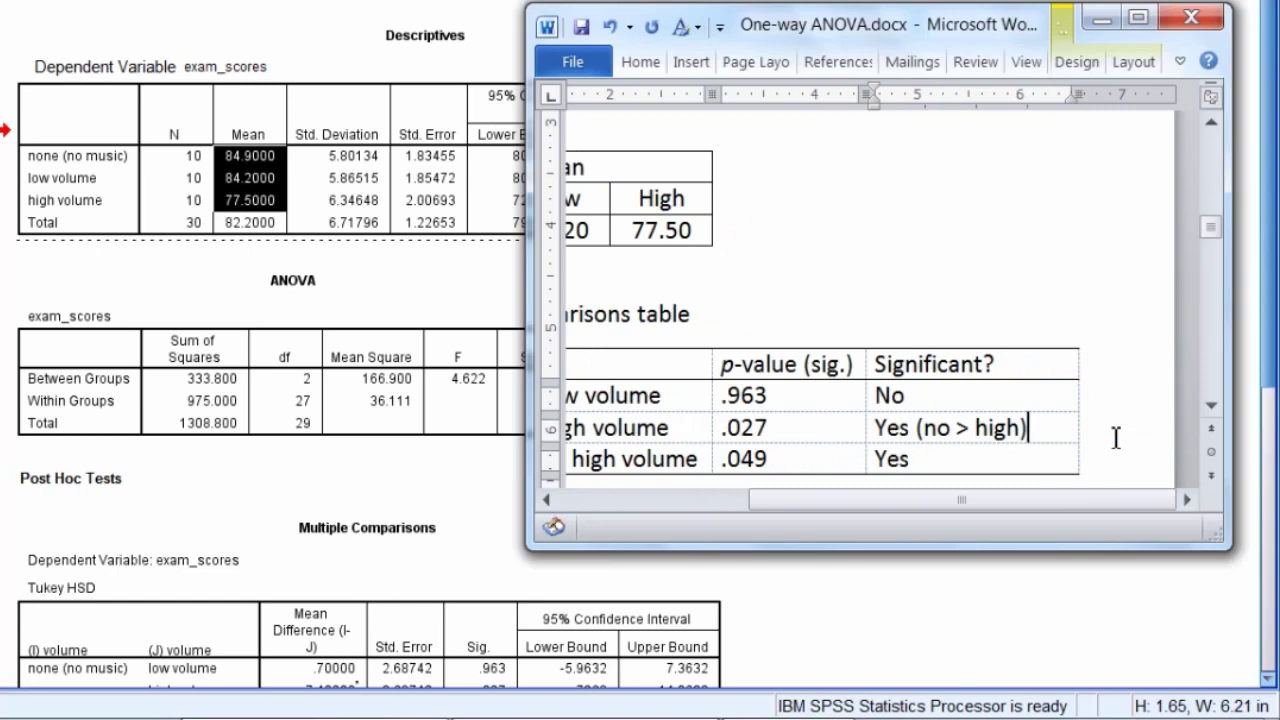
pyautogui.moveTo(526, 330); pyautogui.dragTo(418, 322)
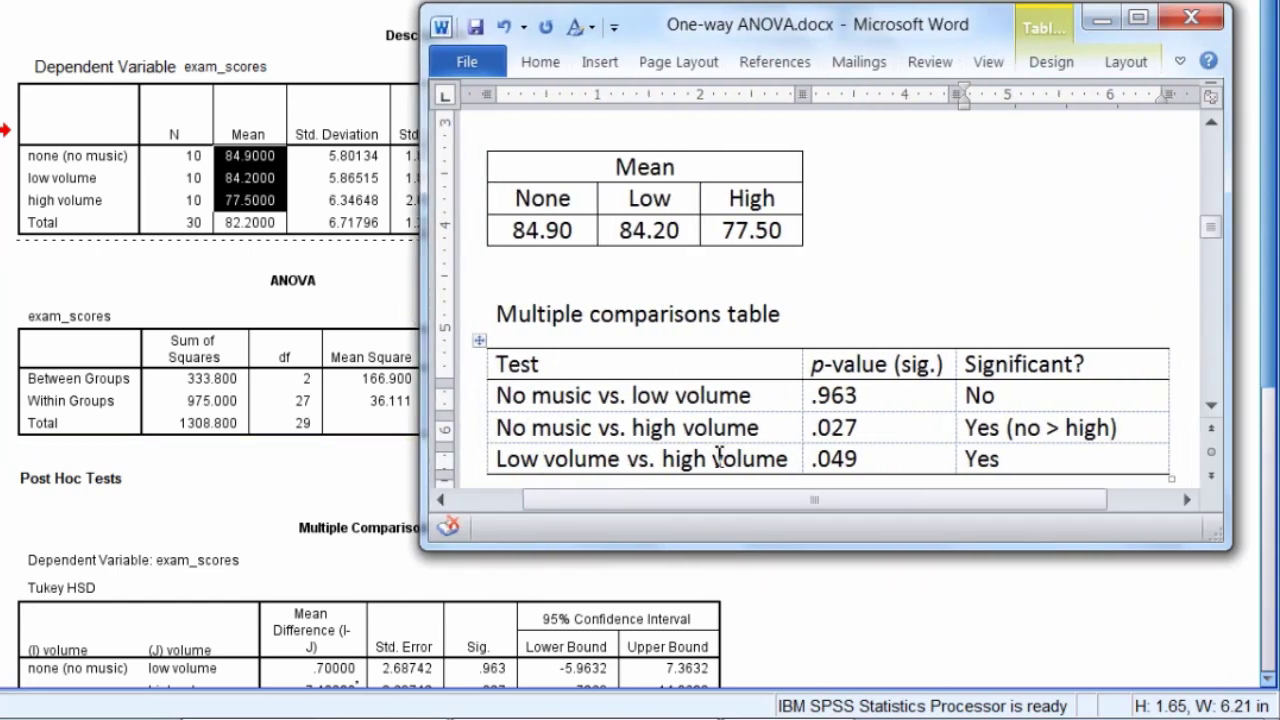
pyautogui.moveTo(848, 462); pyautogui.dragTo(816, 459)
pyautogui.click(871, 457)
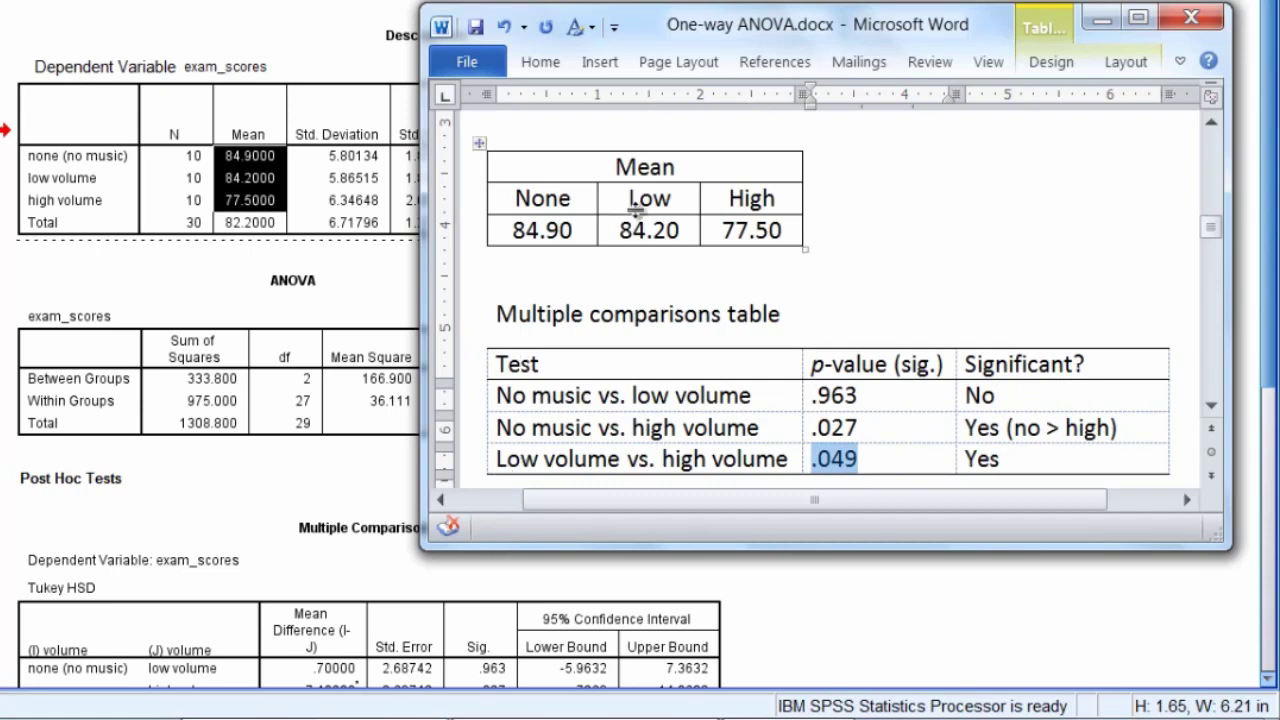
pyautogui.click(635, 229)
pyautogui.moveTo(635, 229); pyautogui.dragTo(789, 231)
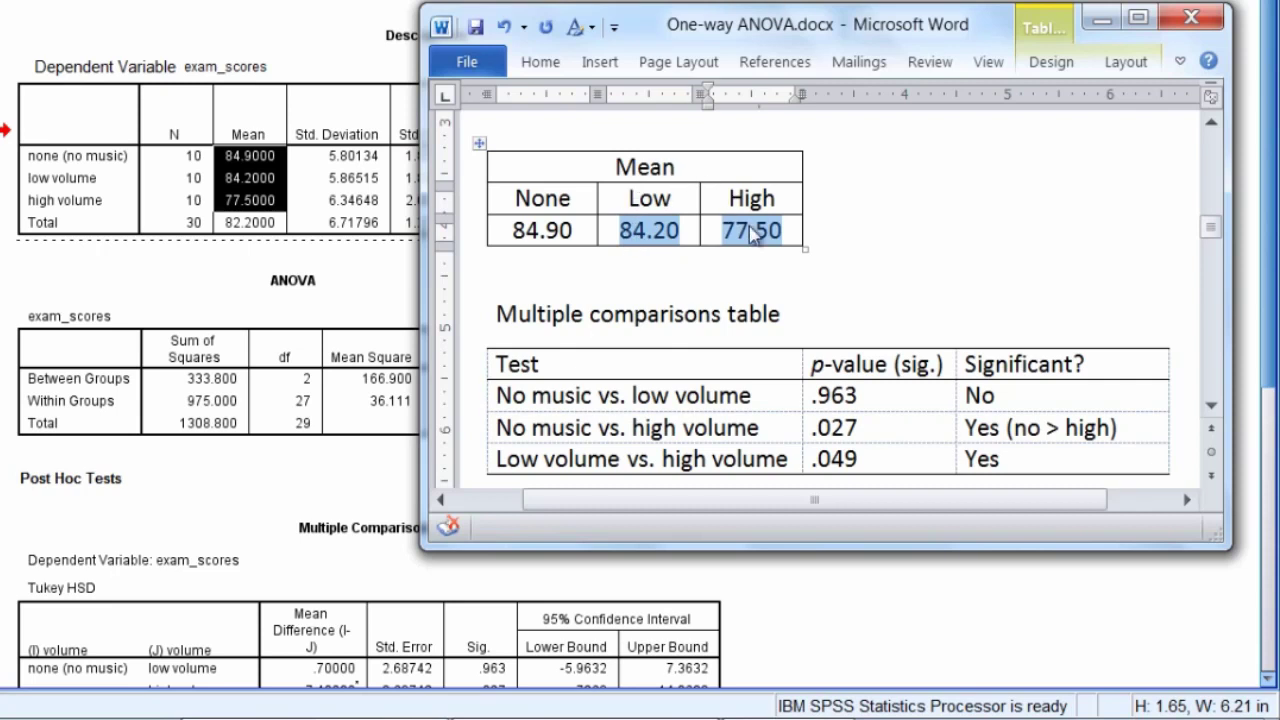
# Append ' (low > high)' after Yes in the last row, then highlight the no music vs. low volume row
pyautogui.click(1029, 458)
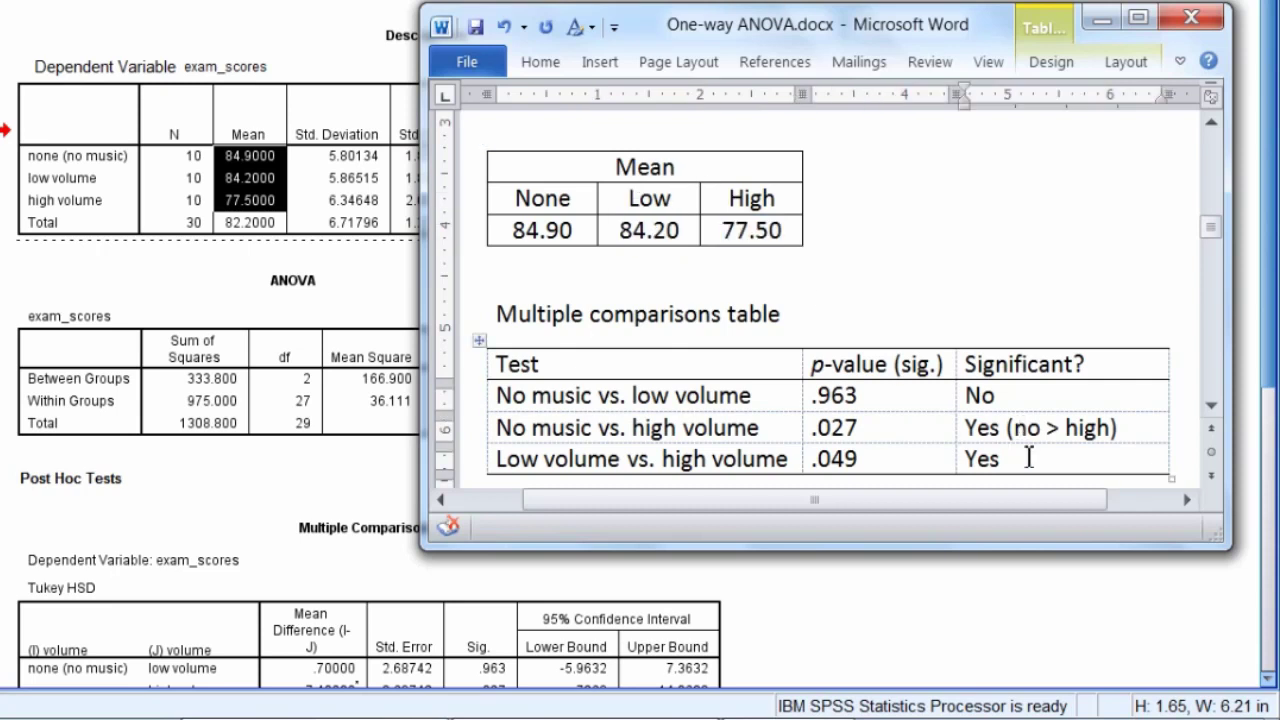
pyautogui.write('(low >')
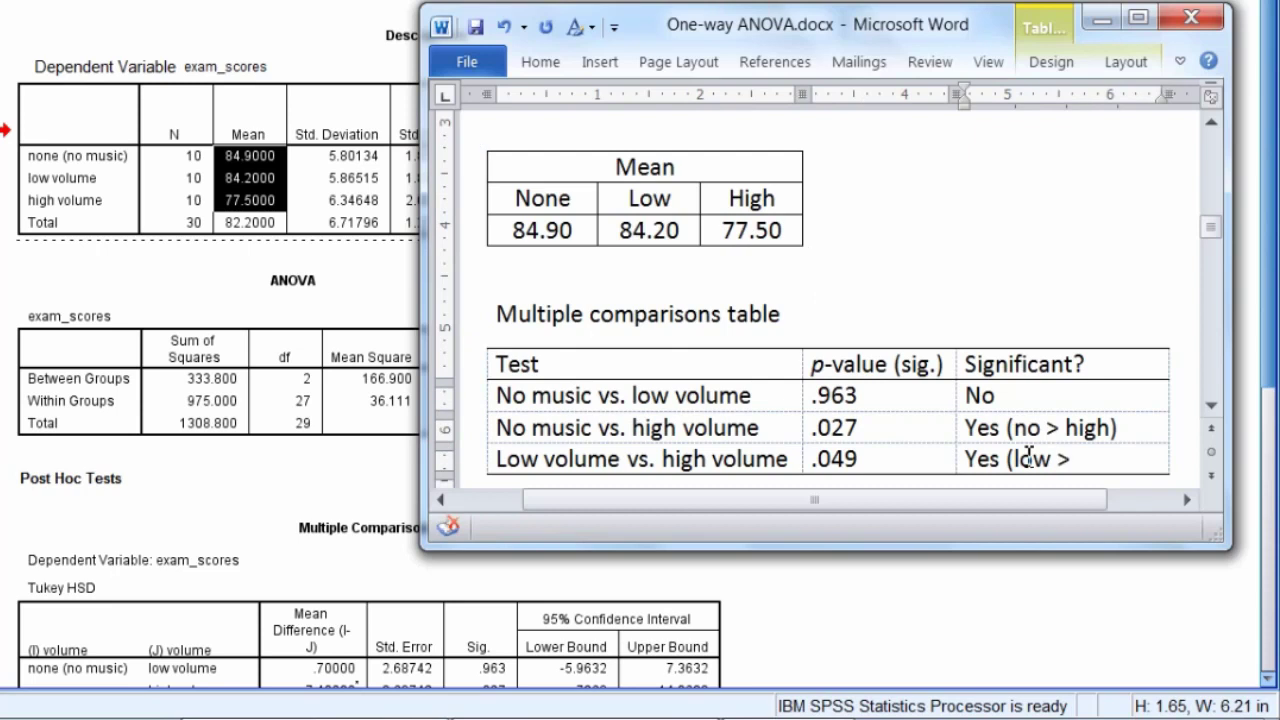
pyautogui.write(' high)')
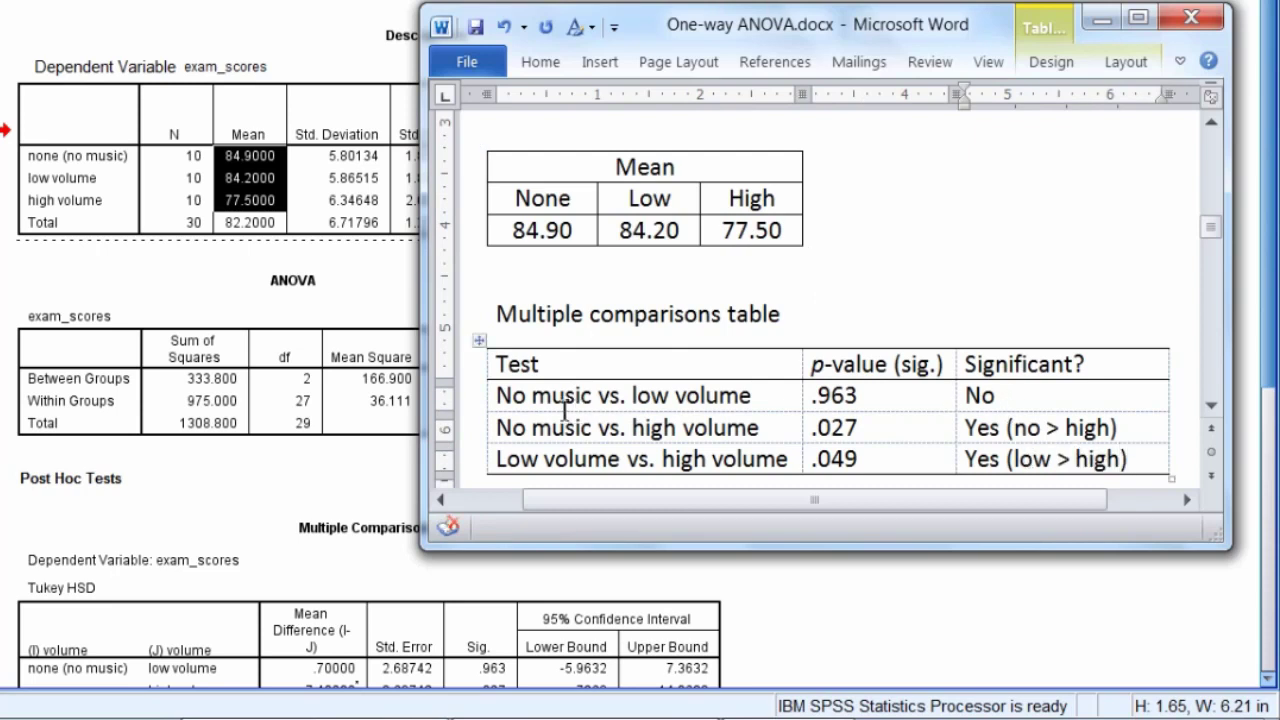
pyautogui.moveTo(497, 395); pyautogui.dragTo(727, 390)
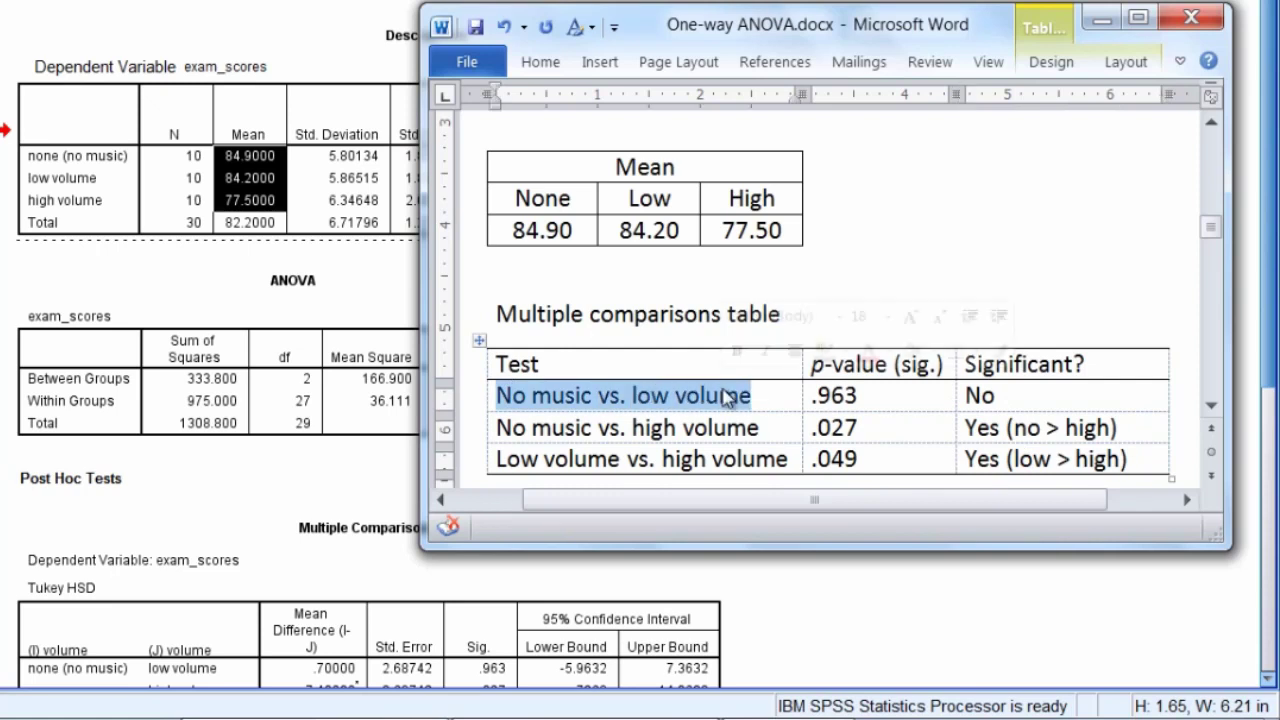
pyautogui.click(1104, 391)
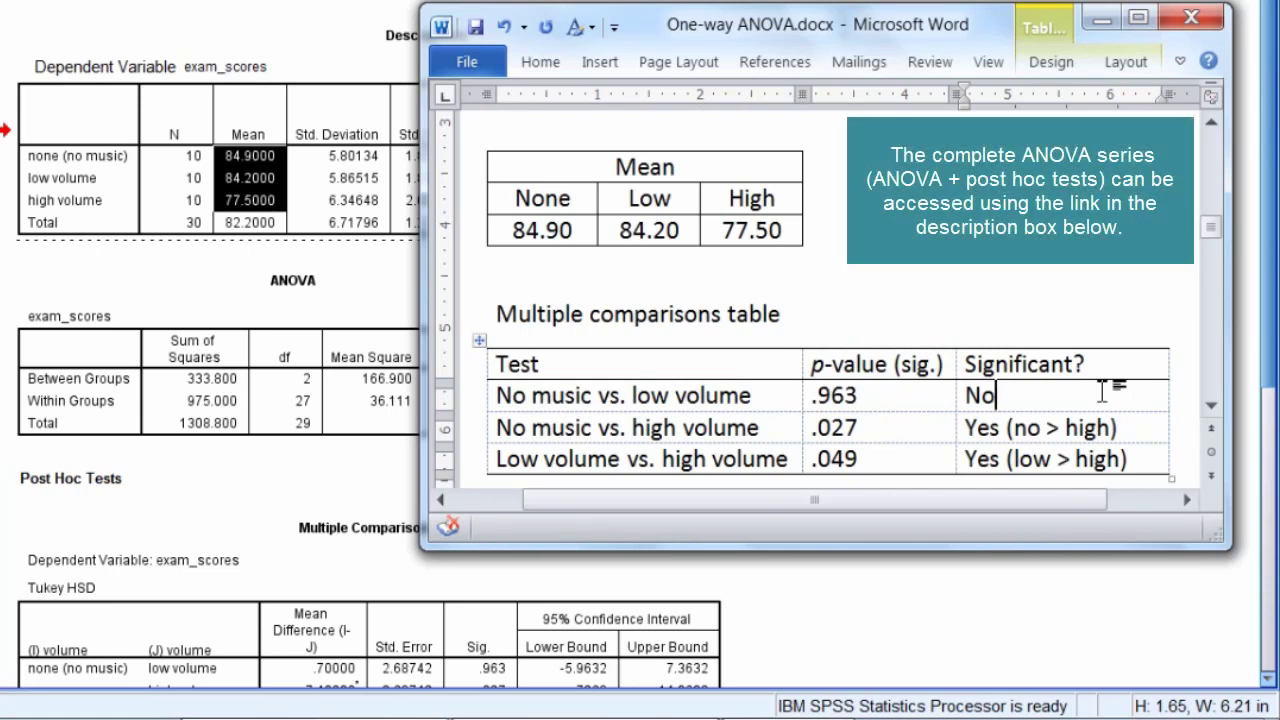
pyautogui.moveTo(500, 396); pyautogui.dragTo(765, 394)
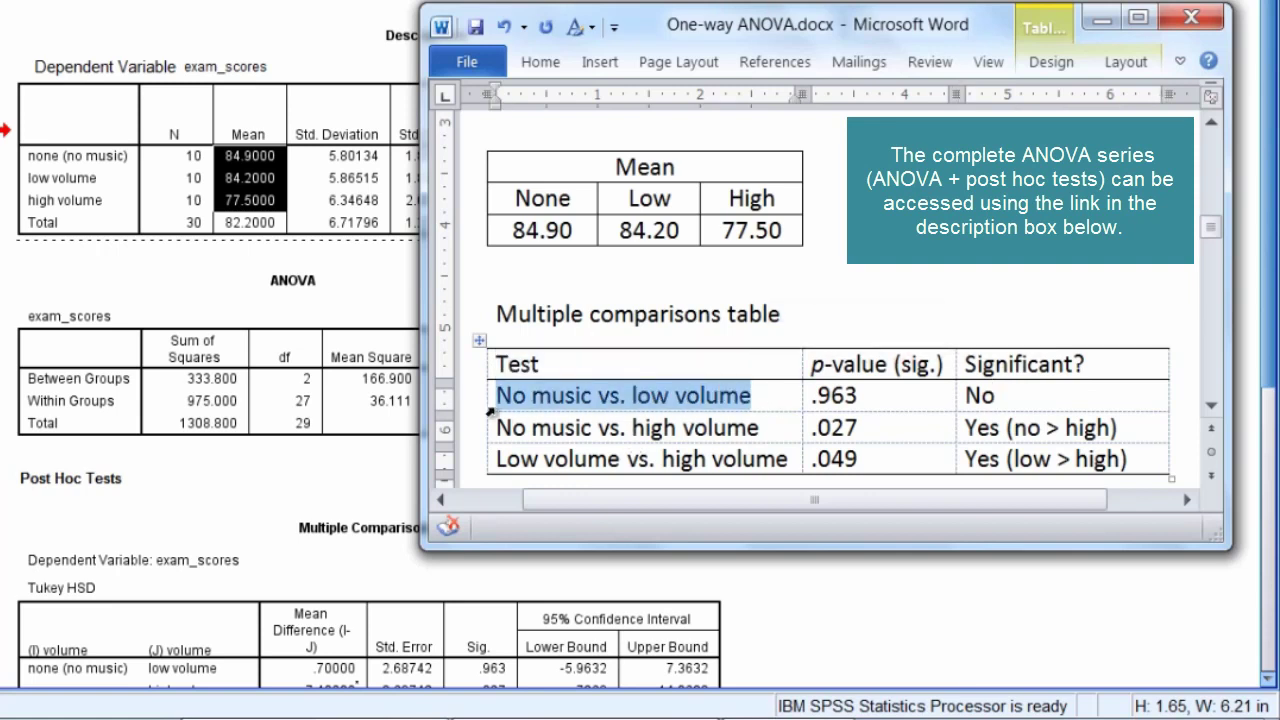
pyautogui.moveTo(498, 428); pyautogui.dragTo(575, 432)
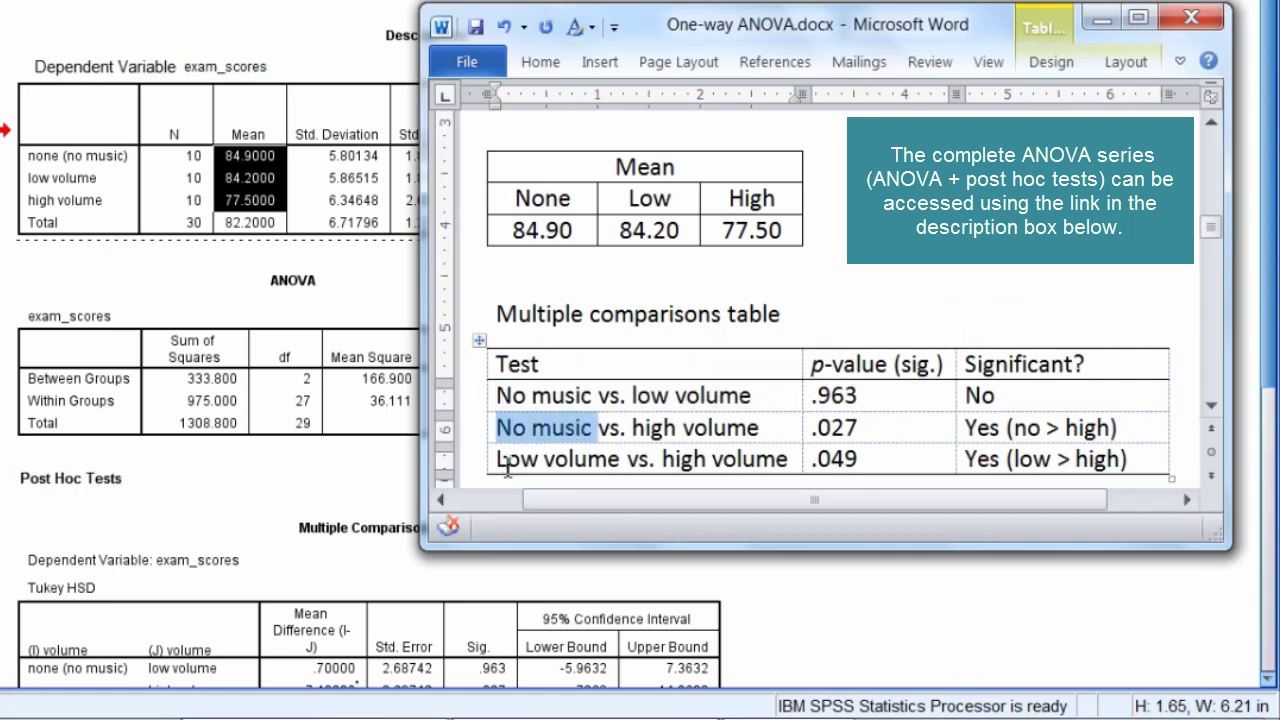
pyautogui.moveTo(507, 466); pyautogui.dragTo(620, 465)
pyautogui.moveTo(499, 428); pyautogui.dragTo(597, 428)
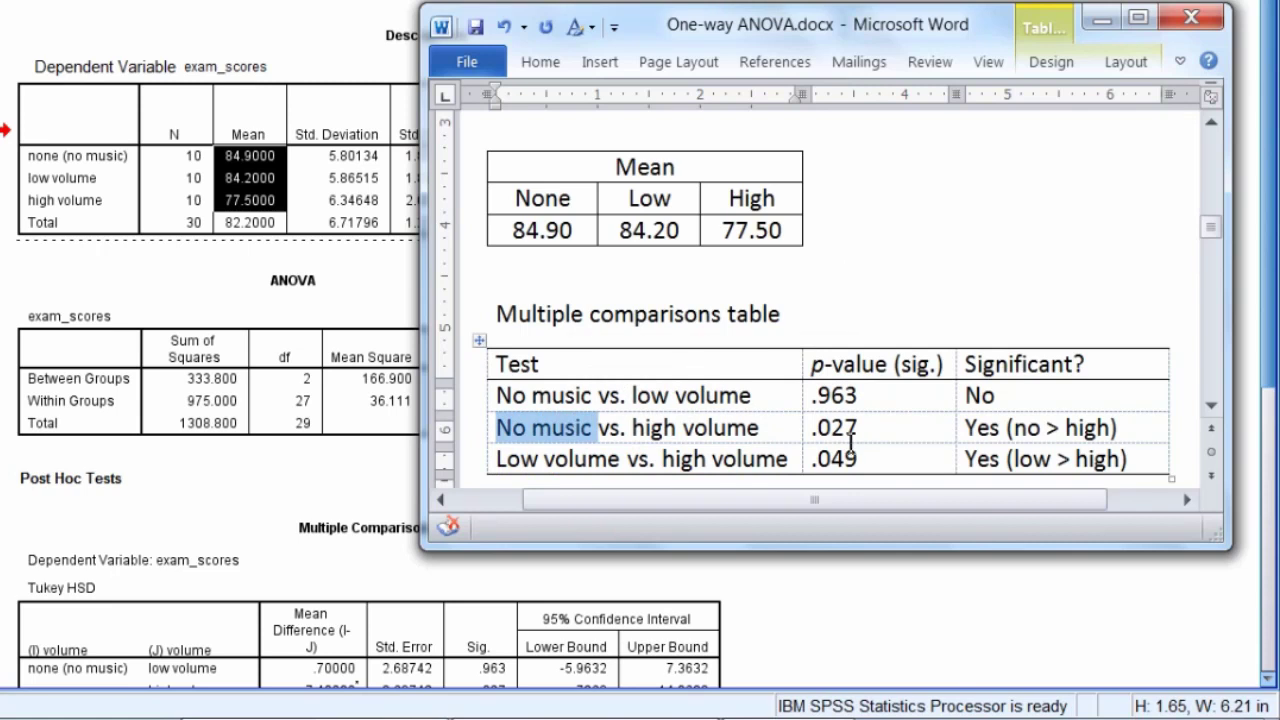
pyautogui.moveTo(1012, 425); pyautogui.dragTo(1172, 464)
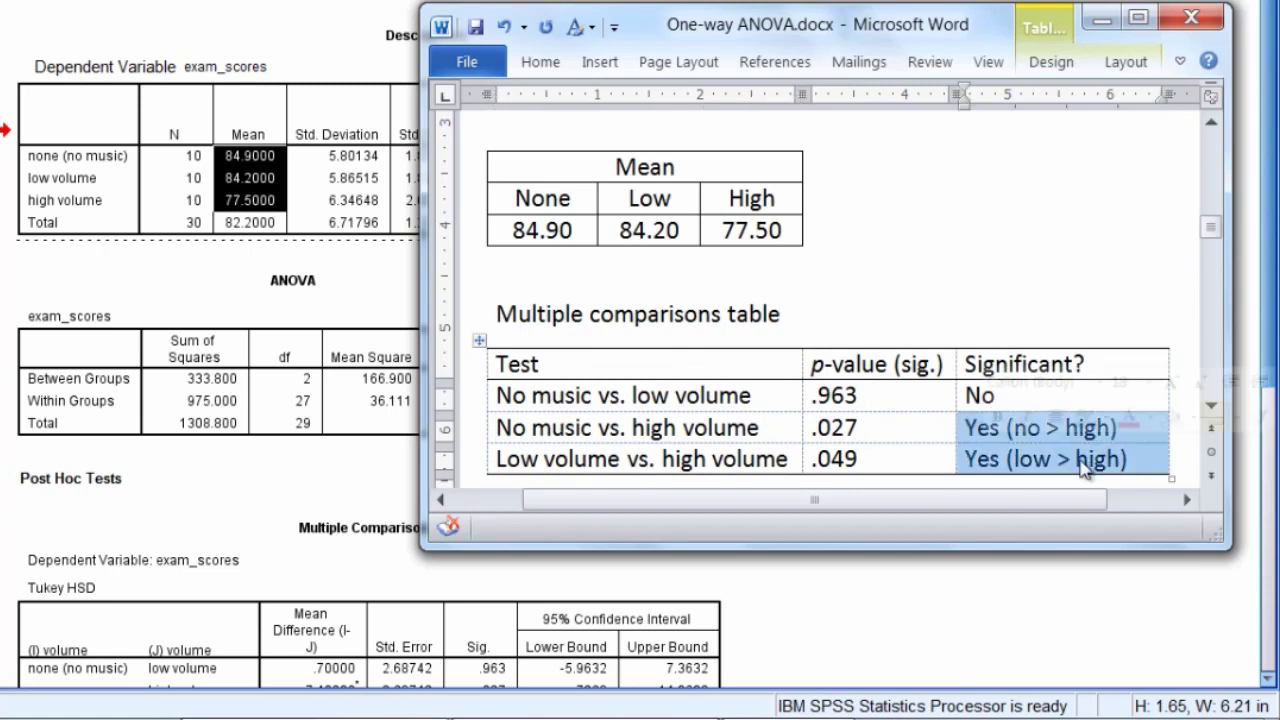